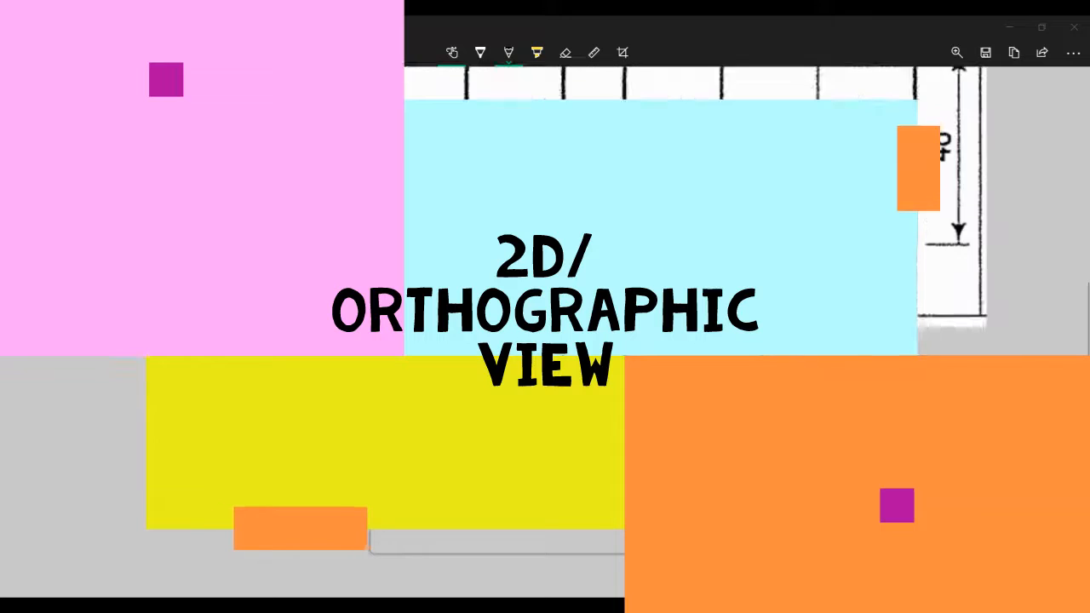
Consult the orthographic drawing, switch to SOLIDWORKS and start a new sketch on the Front Plane.
{"action": "scroll", "coordinate": [554, 255], "scroll_direction": "up", "scroll_amount": 3}
{"action": "scroll", "coordinate": [553, 255], "scroll_direction": "down", "scroll_amount": 1}
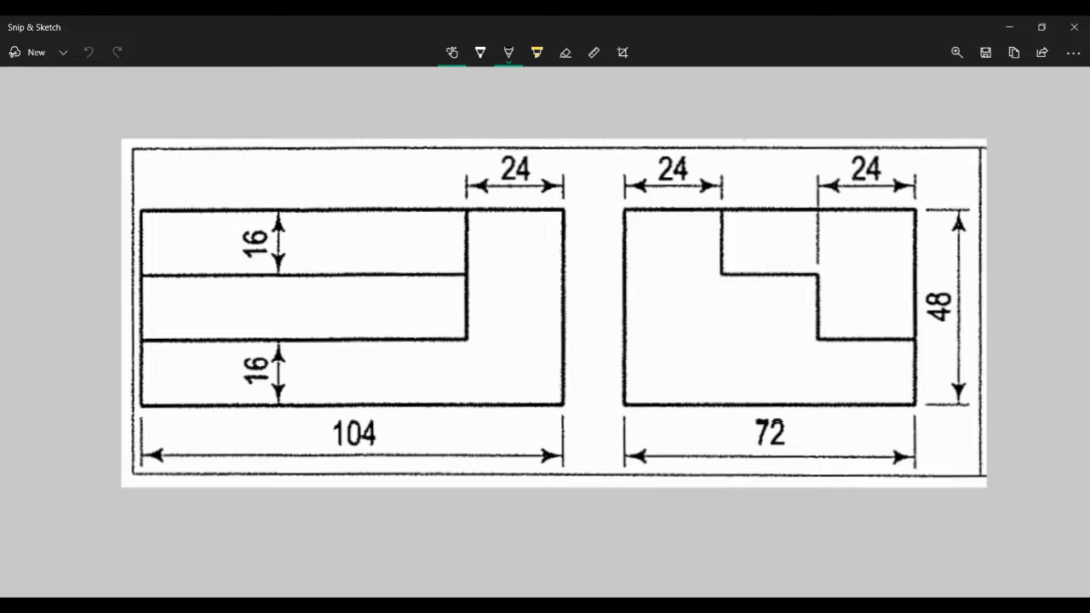
{"action": "key", "text": "alt+Tab"}
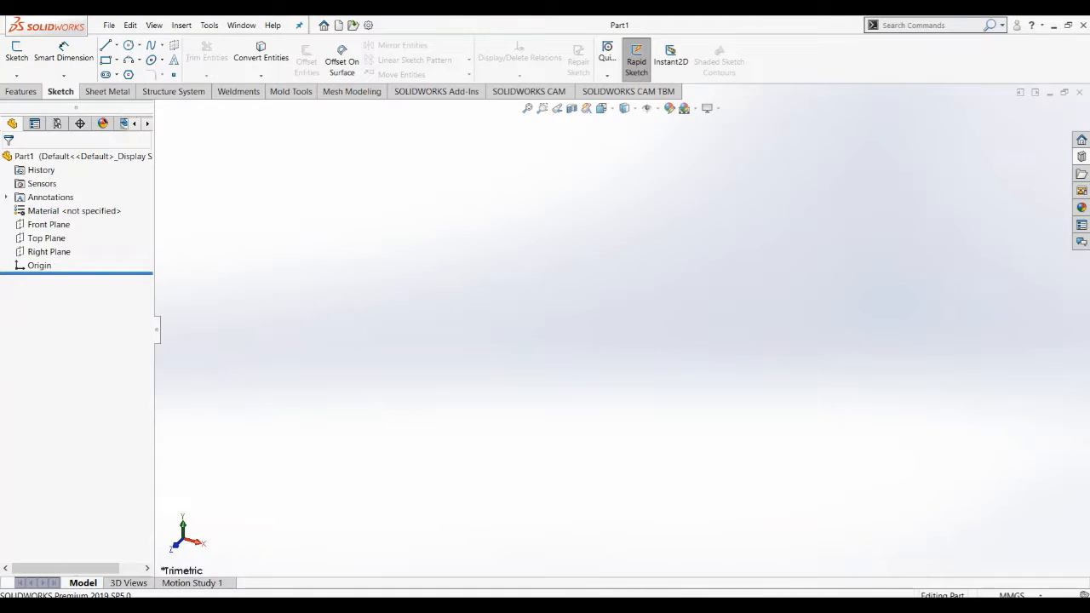
{"action": "key", "text": "alt+Tab"}
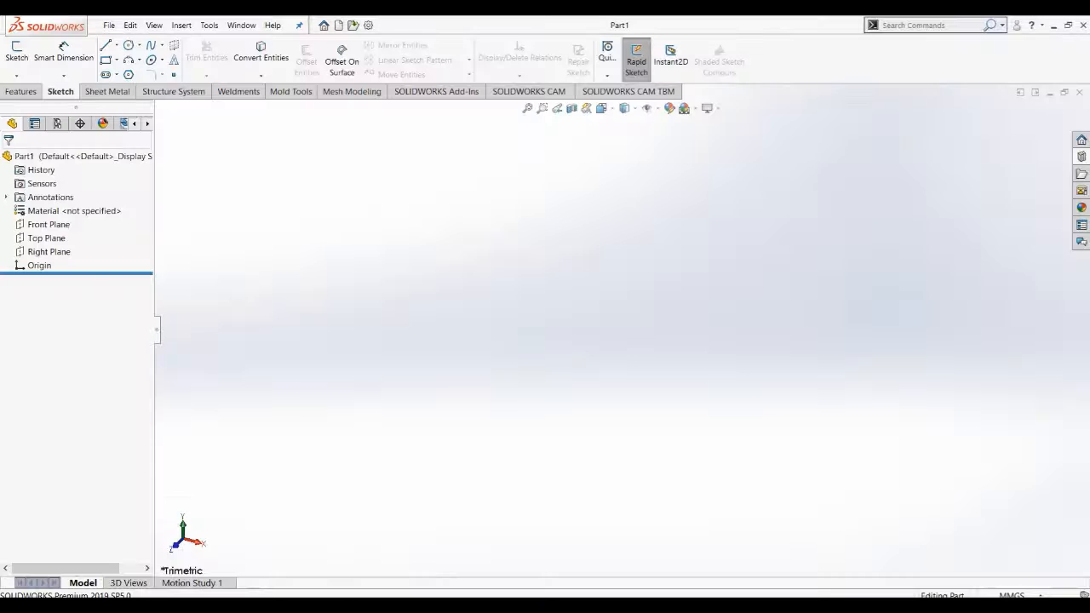
{"action": "left_click", "coordinate": [43, 252]}
{"action": "right_click", "coordinate": [43, 252]}
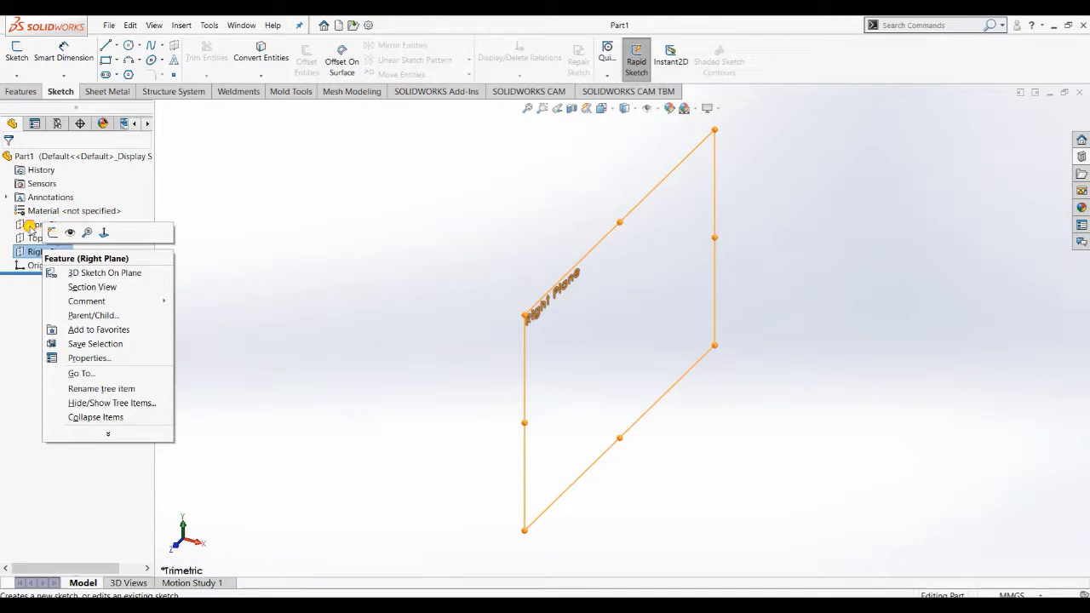
{"action": "left_click", "coordinate": [31, 225]}
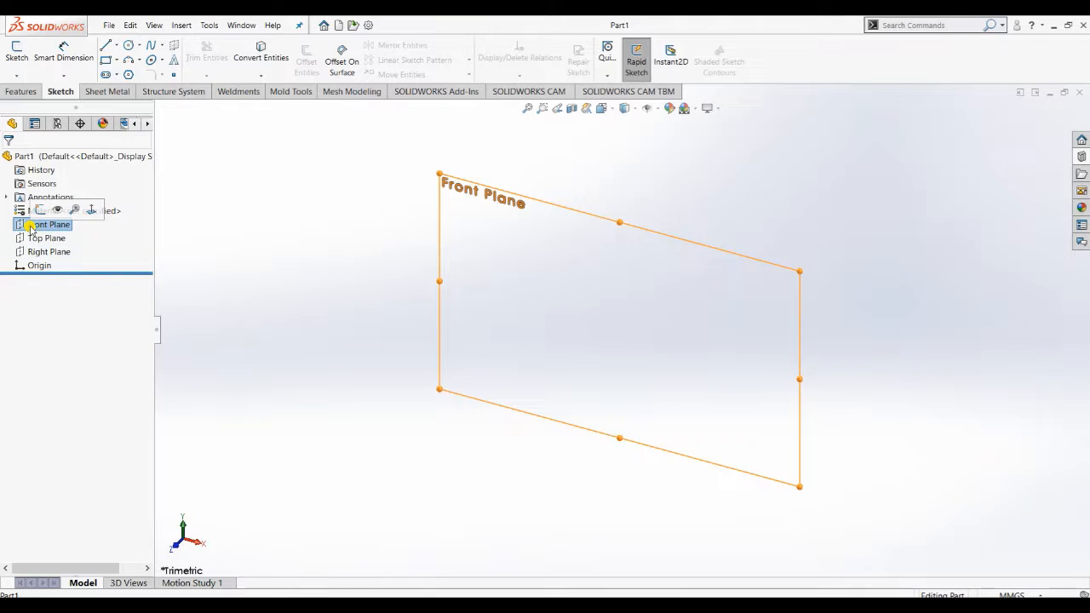
{"action": "right_click", "coordinate": [31, 225]}
{"action": "left_click", "coordinate": [40, 209]}
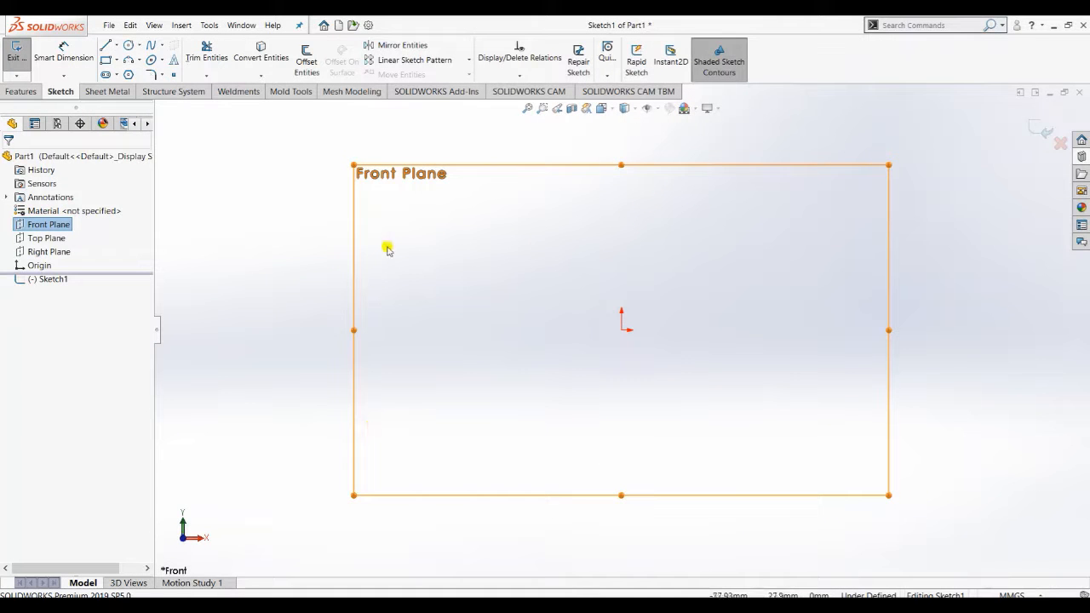
{"action": "left_click", "coordinate": [106, 60]}
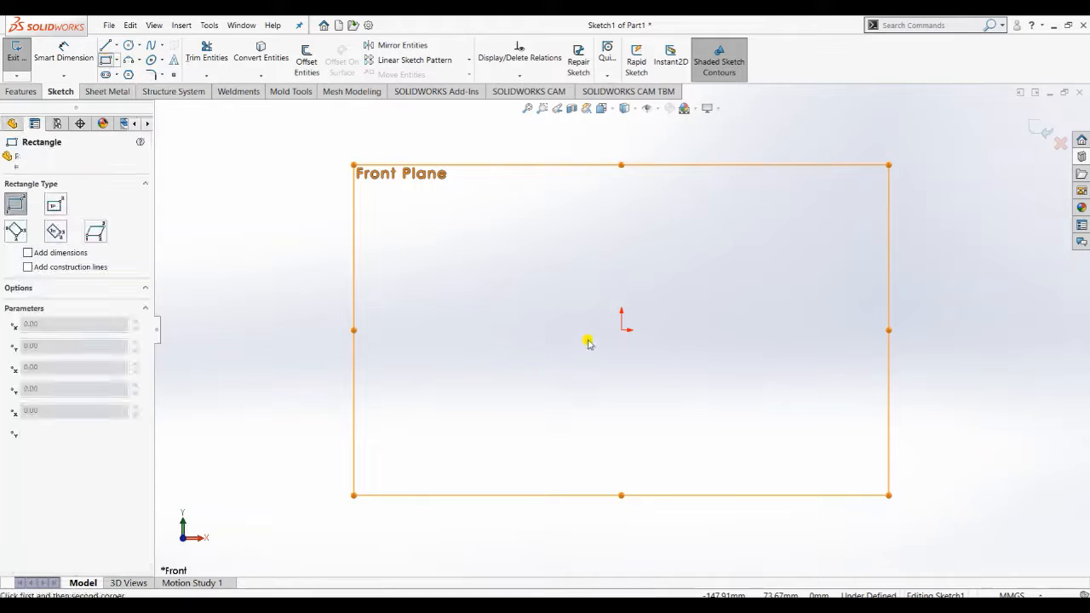
{"action": "left_click", "coordinate": [622, 330]}
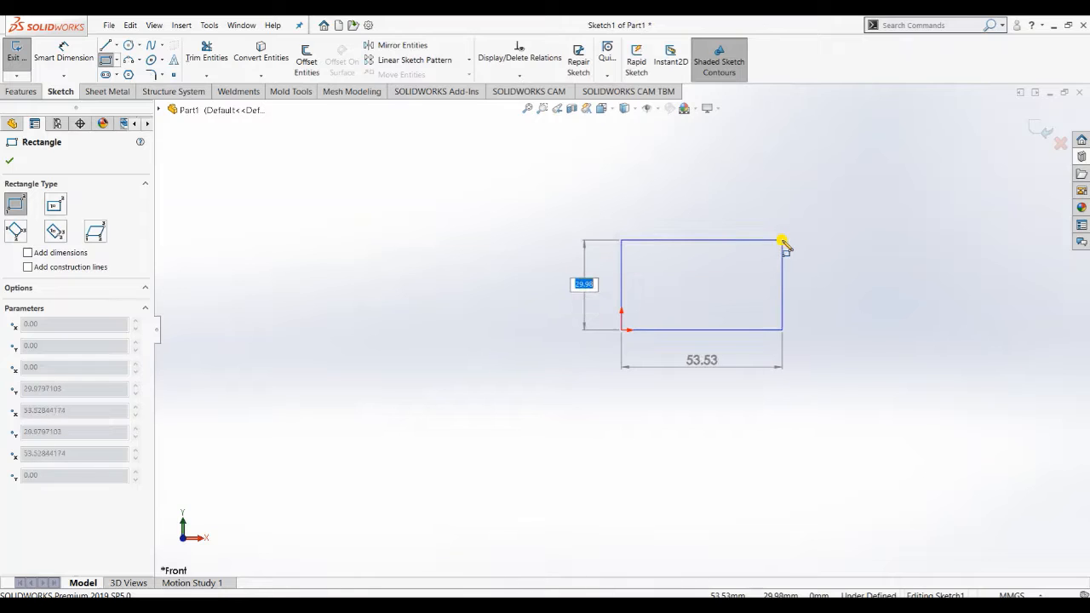
{"action": "key", "text": "Escape"}
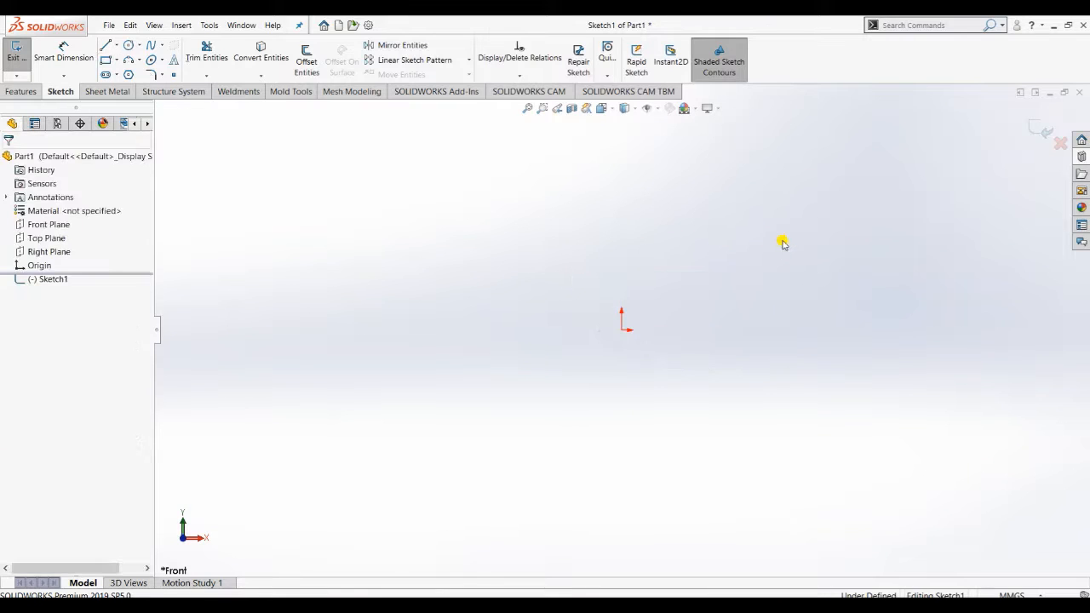
Sketch a center rectangle centred on the origin, 72 mm wide and 48 mm high.
{"action": "left_click", "coordinate": [116, 60]}
{"action": "left_click", "coordinate": [127, 89]}
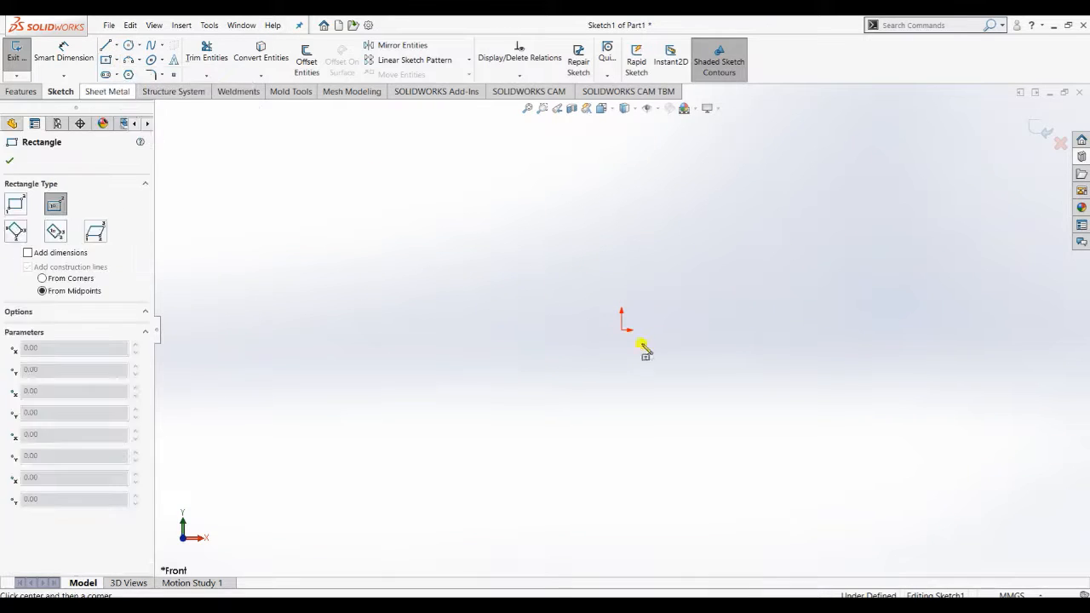
{"action": "left_click", "coordinate": [621, 329]}
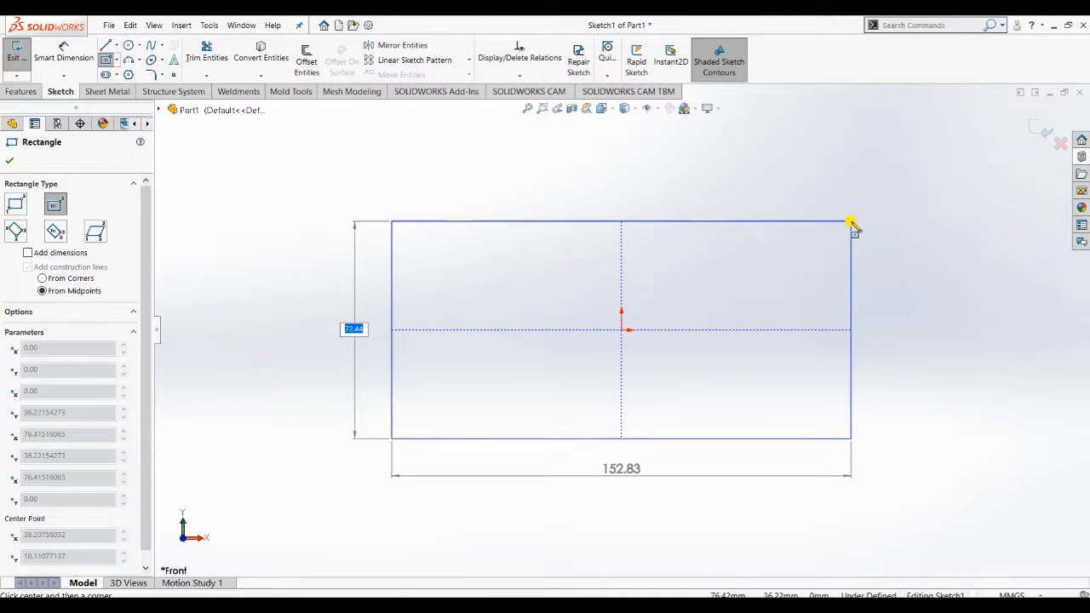
{"action": "type", "text": "48"}
{"action": "key", "text": "Return"}
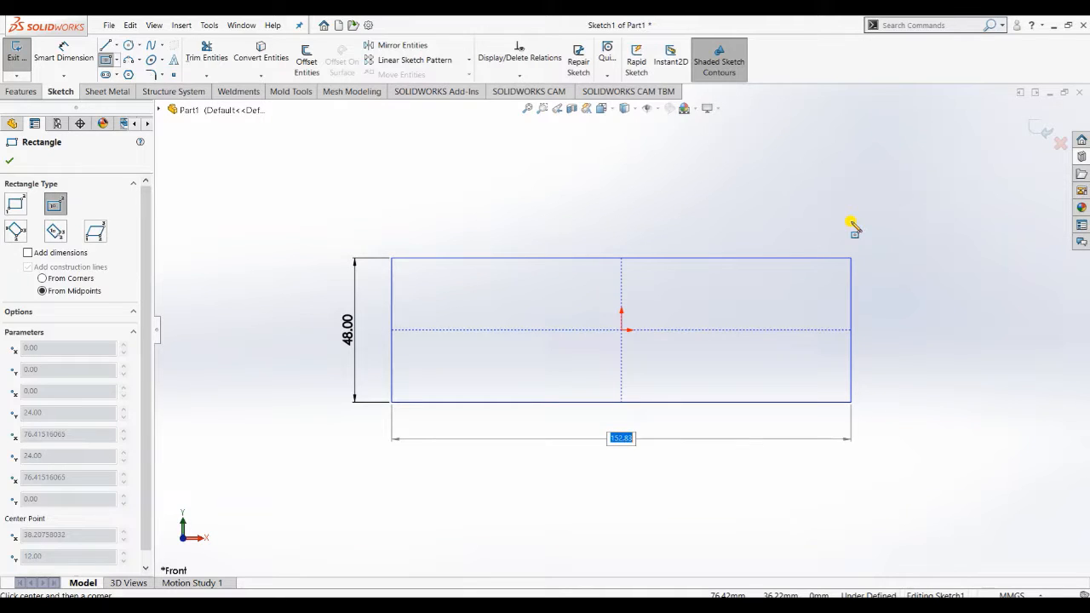
{"action": "type", "text": "72"}
{"action": "key", "text": "Return"}
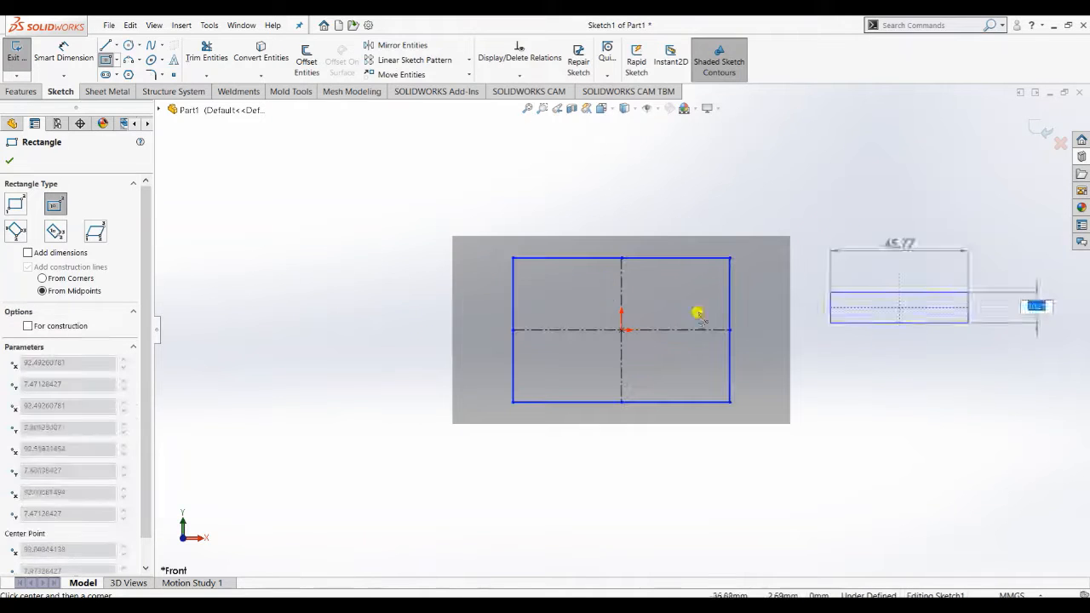
{"action": "key", "text": "Escape"}
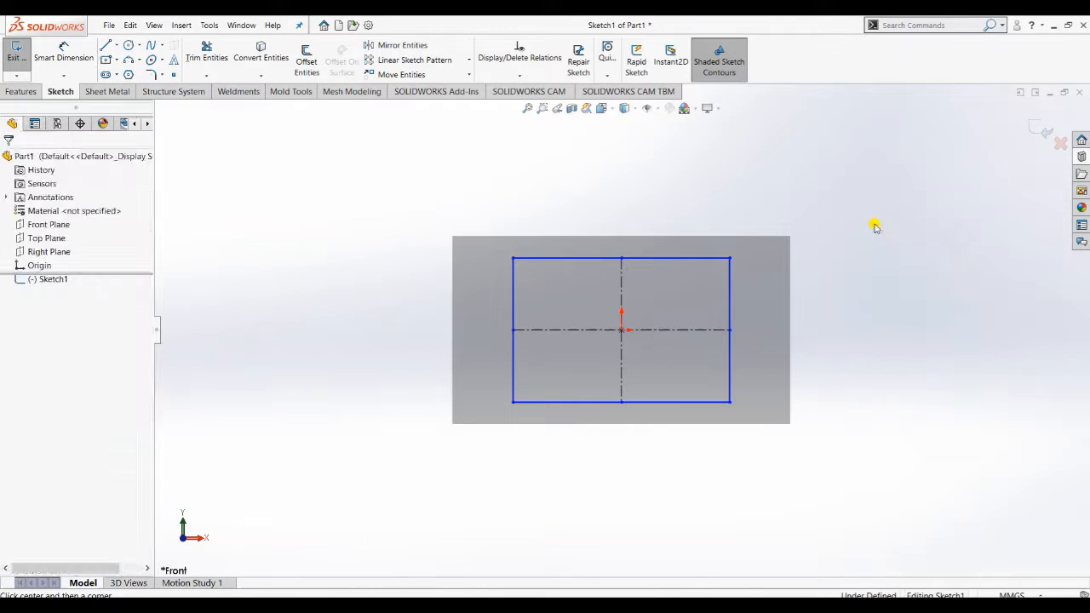
Dimension the rectangle's width above its top edge, accept the value and check it against the reference drawing.
{"action": "left_click", "coordinate": [61, 51]}
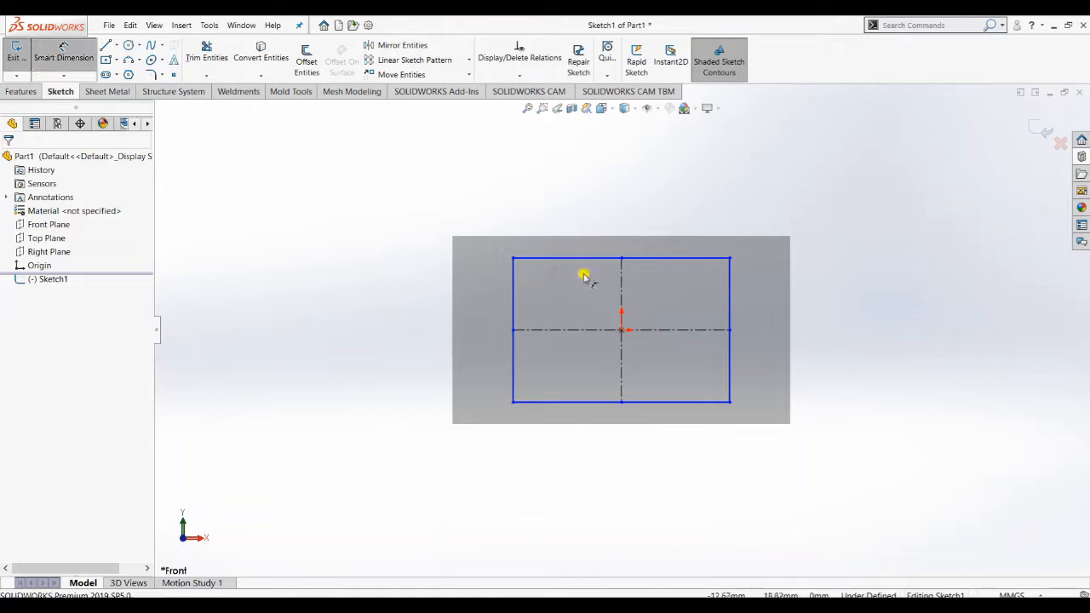
{"action": "left_click", "coordinate": [595, 257]}
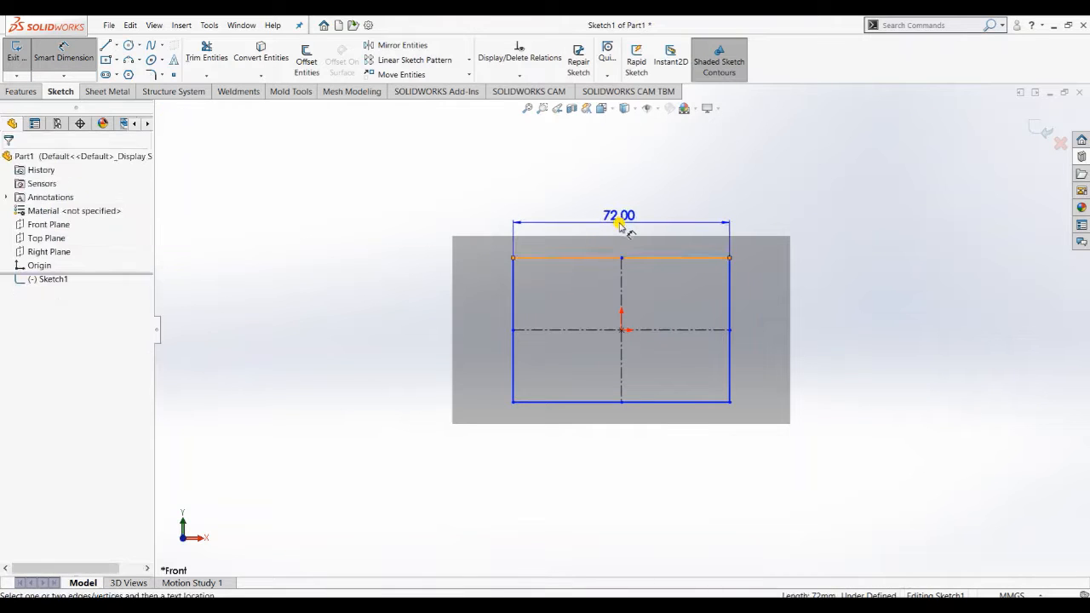
{"action": "left_click", "coordinate": [508, 234]}
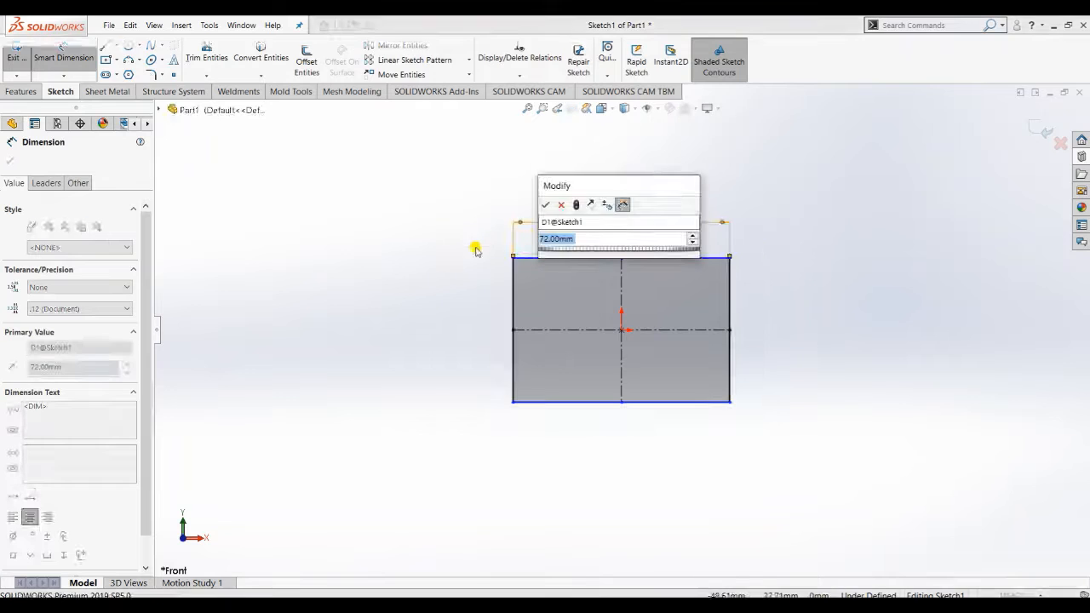
{"action": "left_click", "coordinate": [544, 204]}
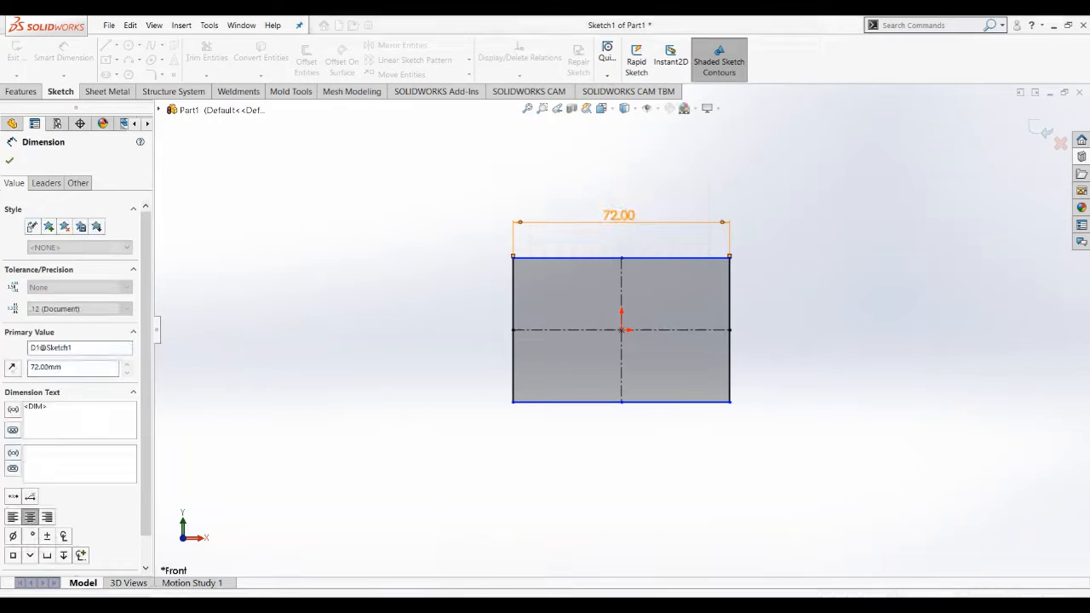
{"action": "key", "text": "alt+Tab"}
{"action": "key", "text": "alt+Tab"}
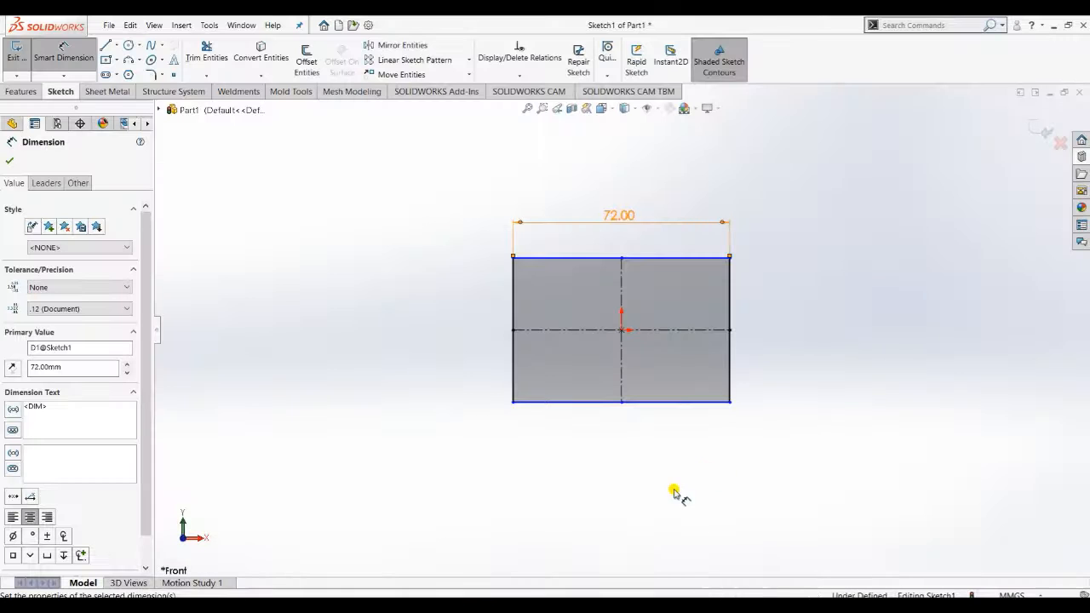
{"action": "key", "text": "alt+Tab"}
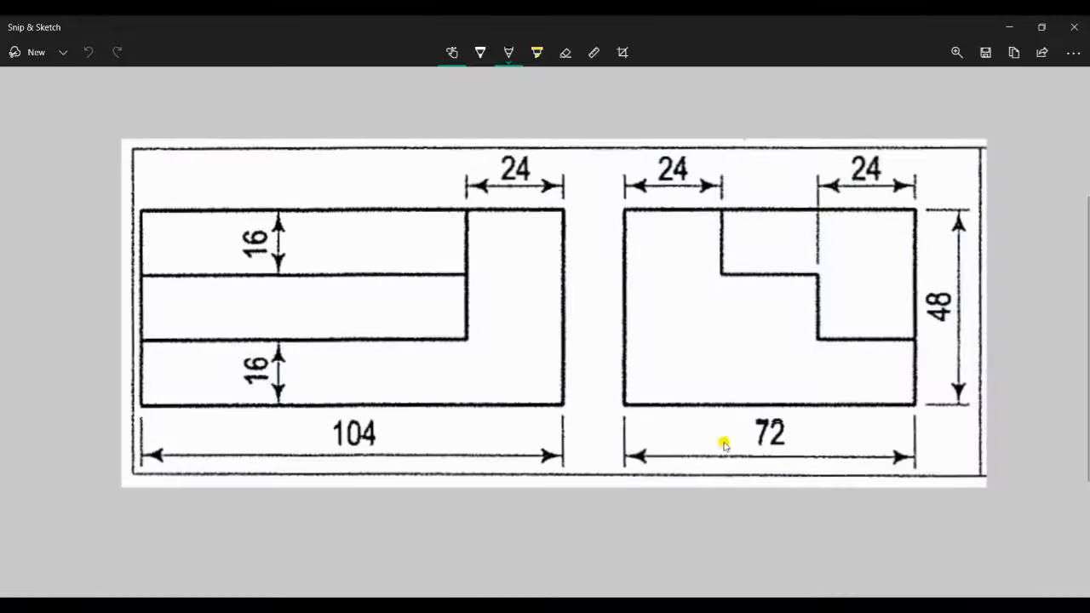
{"action": "key", "text": "alt+Tab"}
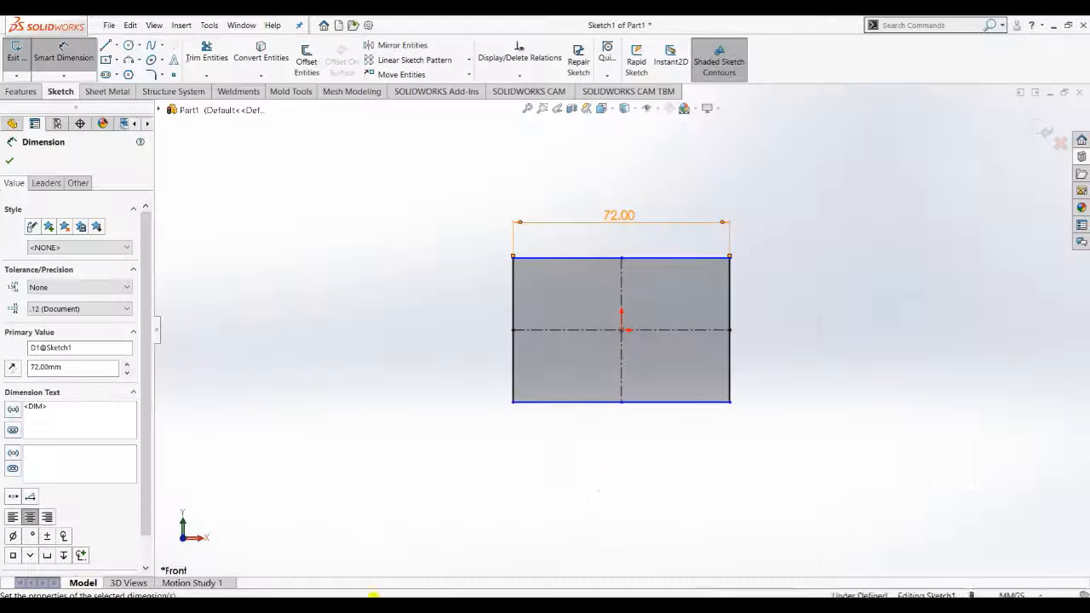
Dimension the rectangle's height along its left edge to fully define the sketch.
{"action": "left_click", "coordinate": [77, 62]}
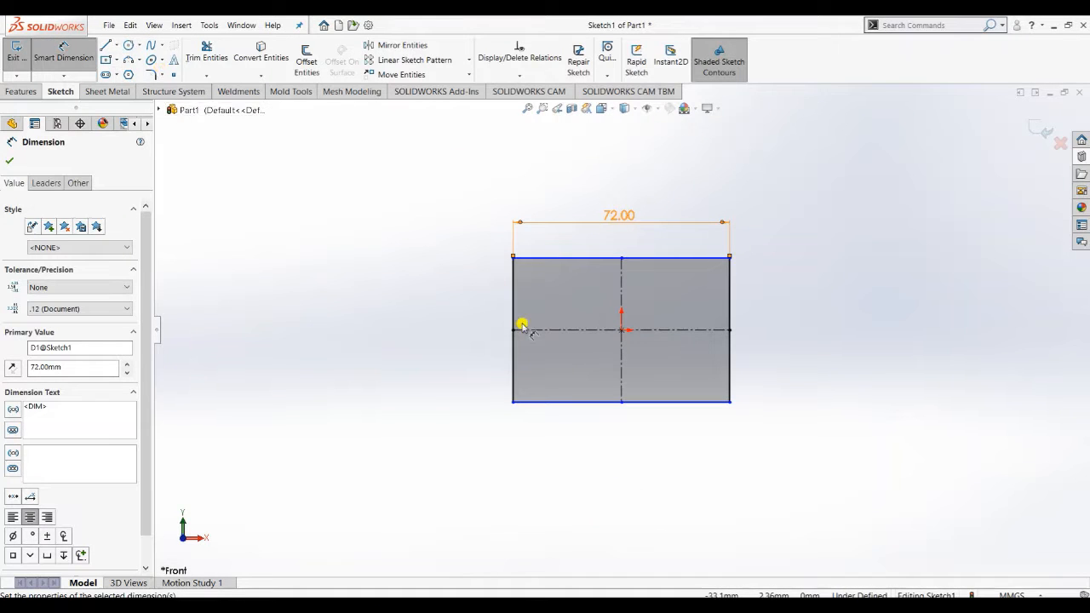
{"action": "left_click", "coordinate": [512, 316]}
{"action": "left_click", "coordinate": [472, 317]}
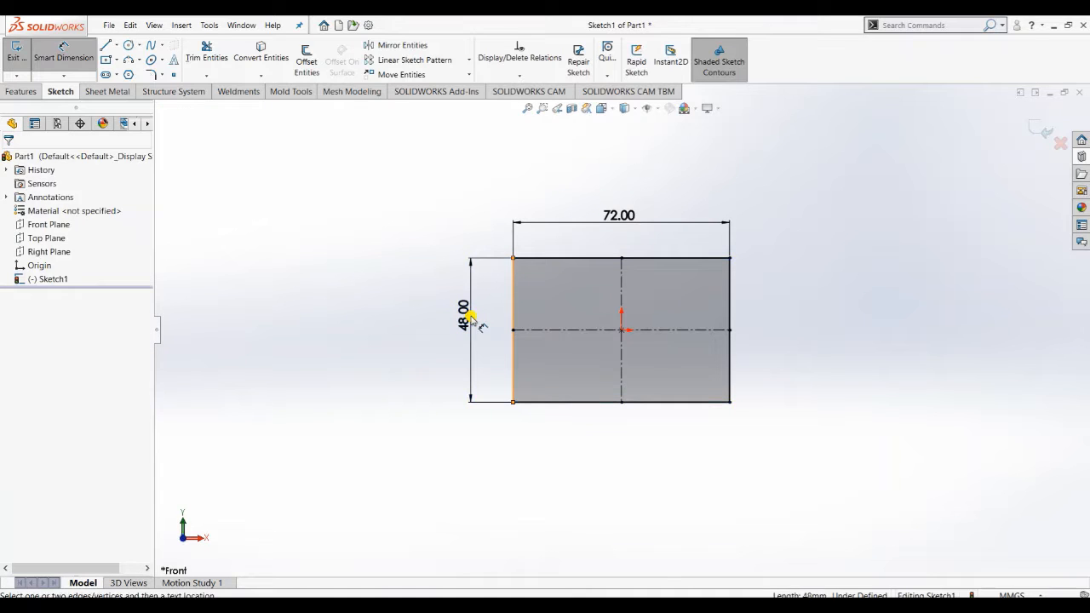
{"action": "left_click", "coordinate": [396, 295]}
{"action": "left_click", "coordinate": [857, 315]}
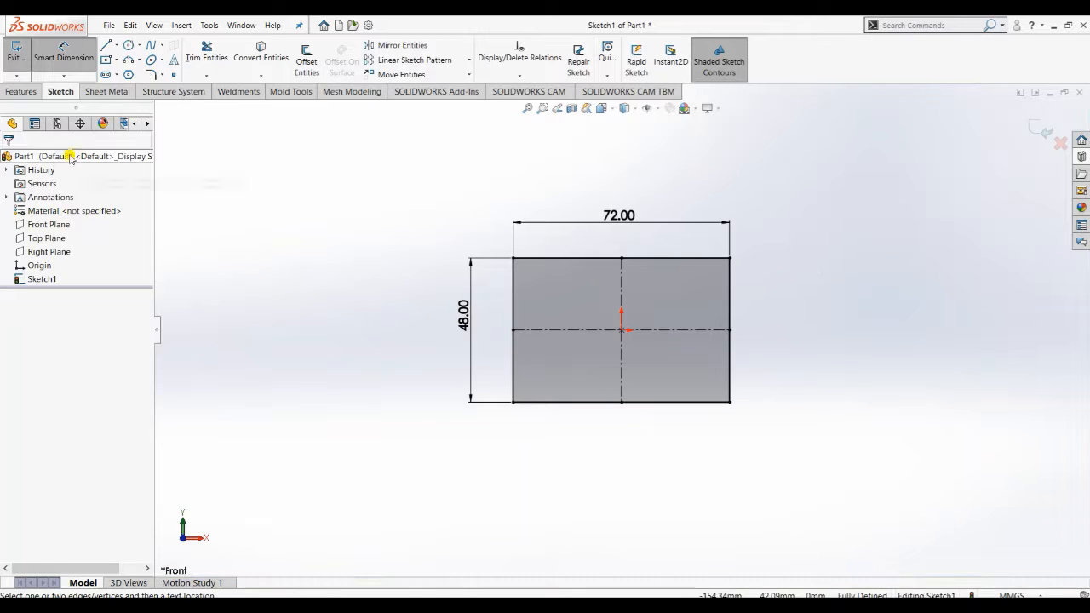
Extrude the rectangle as a blind boss from the sketch plane to a depth of 104 mm.
{"action": "left_click", "coordinate": [16, 91]}
{"action": "left_click", "coordinate": [19, 75]}
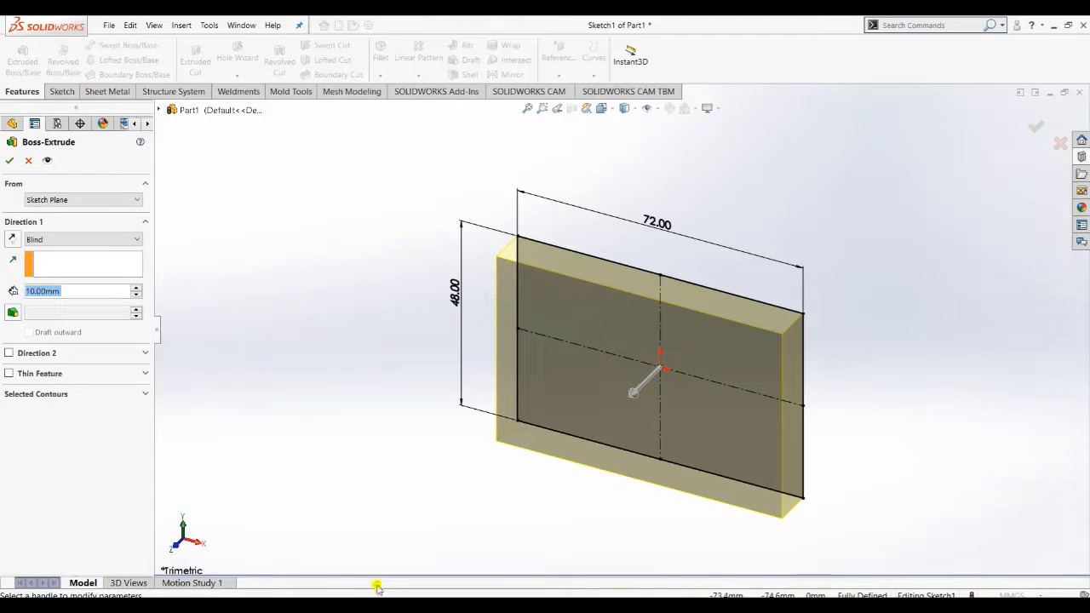
{"action": "scroll", "coordinate": [586, 469], "scroll_direction": "up", "scroll_amount": 2}
{"action": "key", "text": "alt+Tab"}
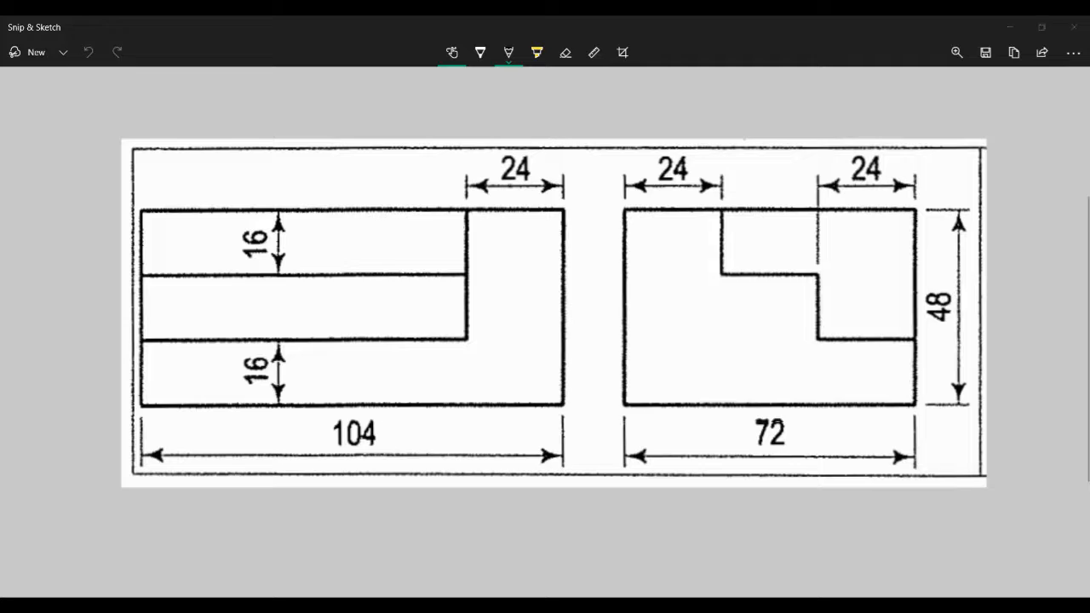
{"action": "key", "text": "alt+Tab"}
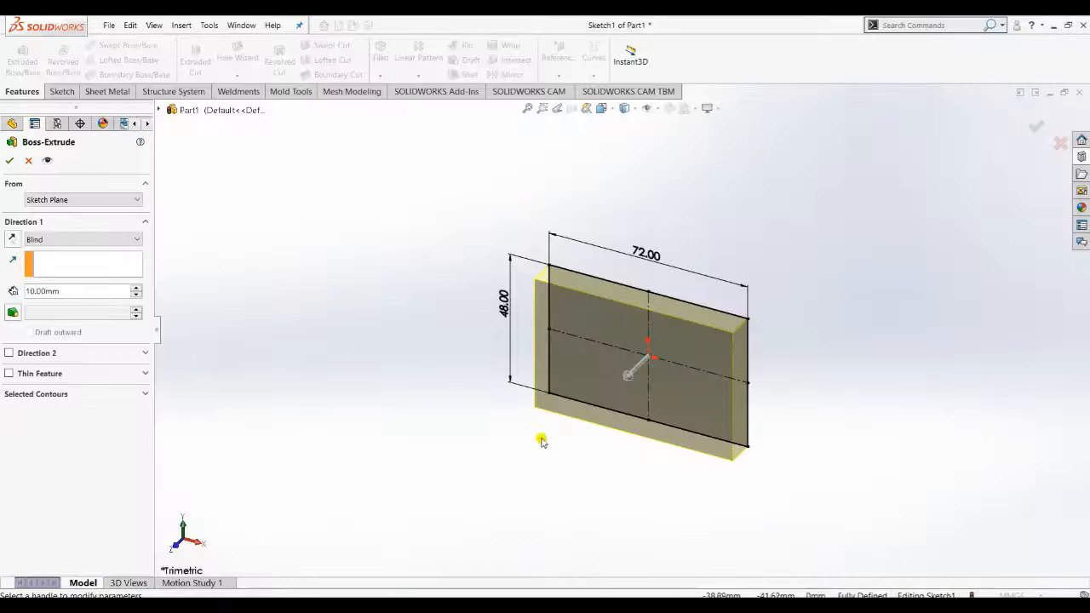
{"action": "left_click", "coordinate": [72, 293]}
{"action": "type", "text": "104"}
{"action": "key", "text": "Return"}
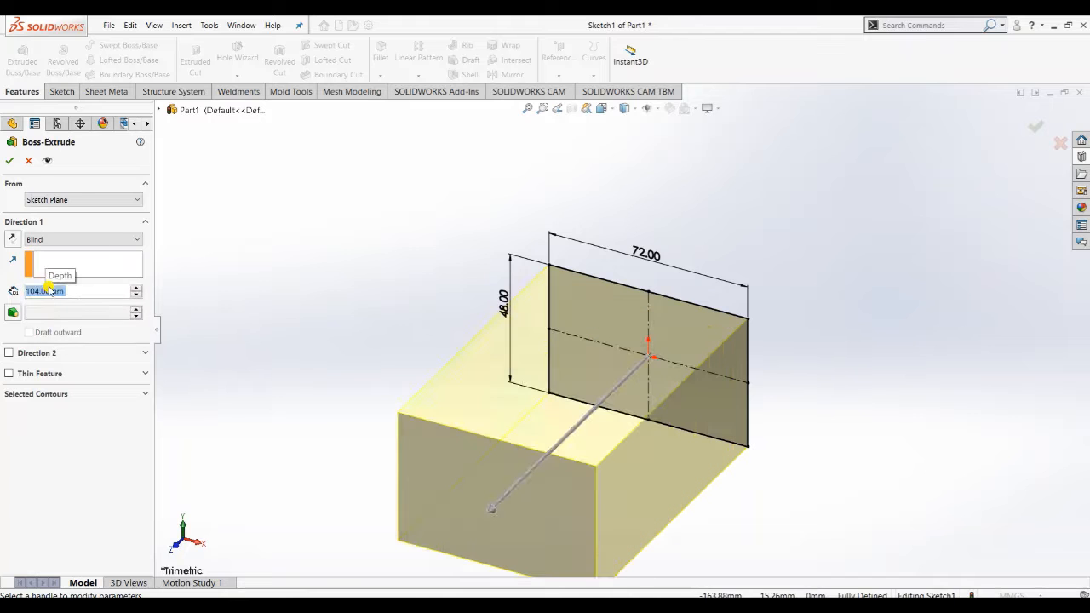
{"action": "scroll", "coordinate": [421, 404], "scroll_direction": "up", "scroll_amount": 4}
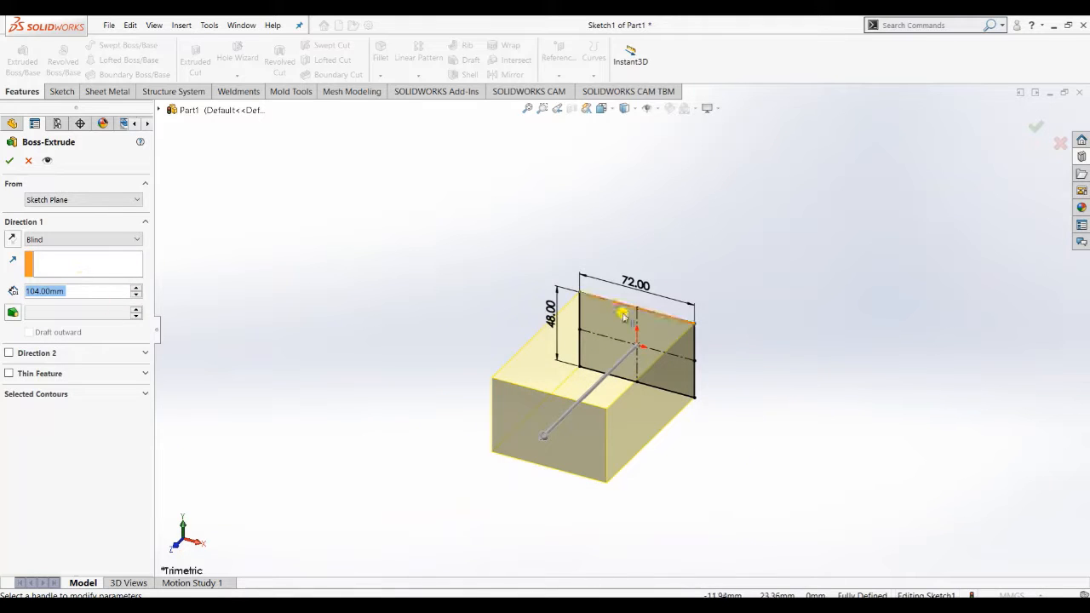
{"action": "scroll", "coordinate": [678, 379], "scroll_direction": "down", "scroll_amount": 1}
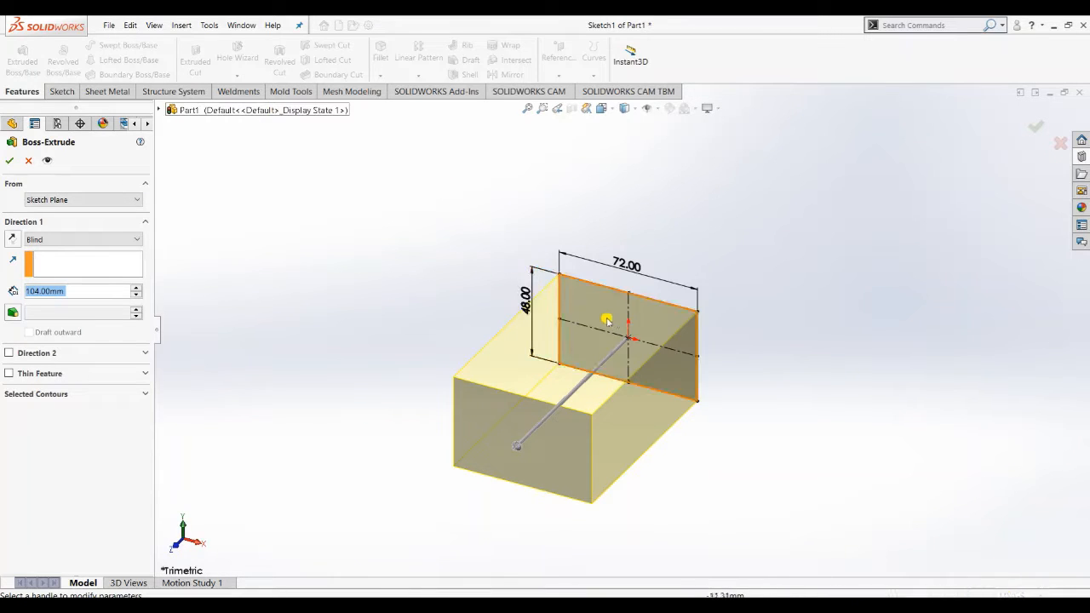
{"action": "left_click", "coordinate": [9, 161]}
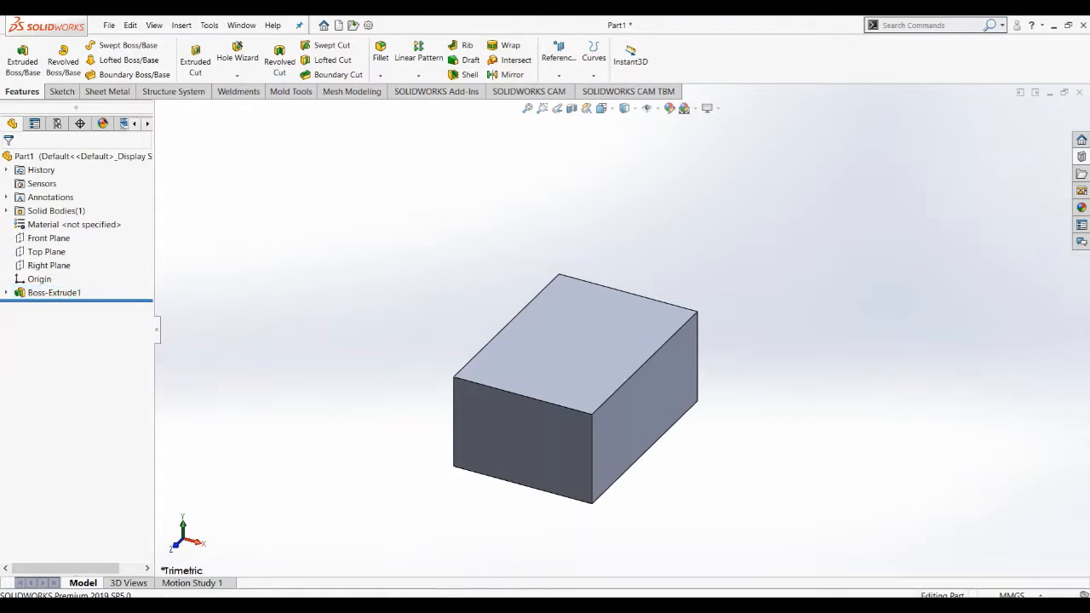
On the block's front face, sketch a line 24 mm along the upper edge from its upper-left corner, continued 16 mm straight down.
{"action": "key", "text": "alt+Tab"}
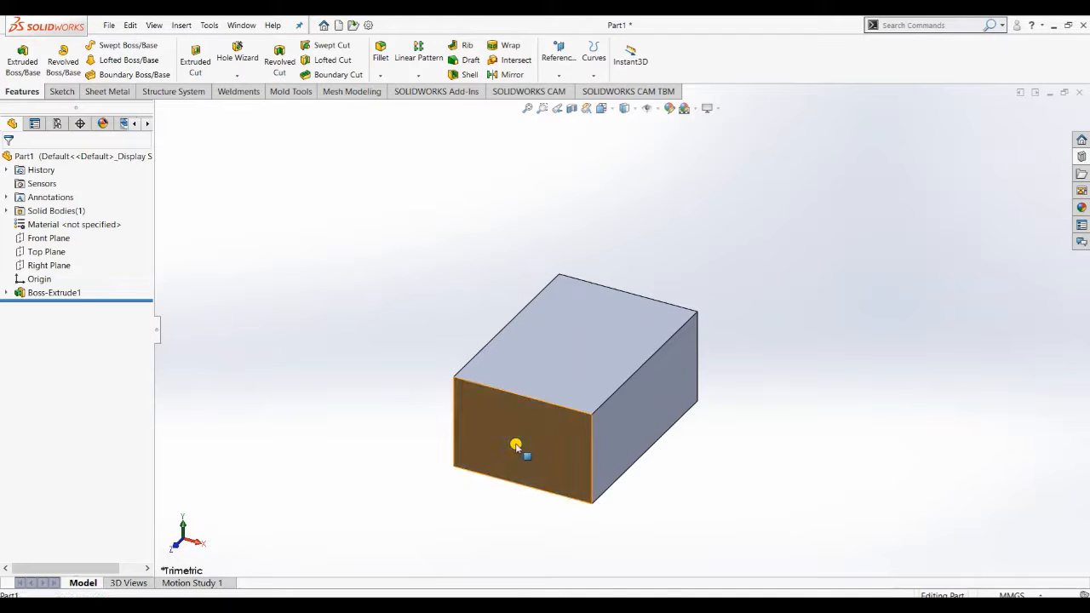
{"action": "right_click", "coordinate": [515, 444]}
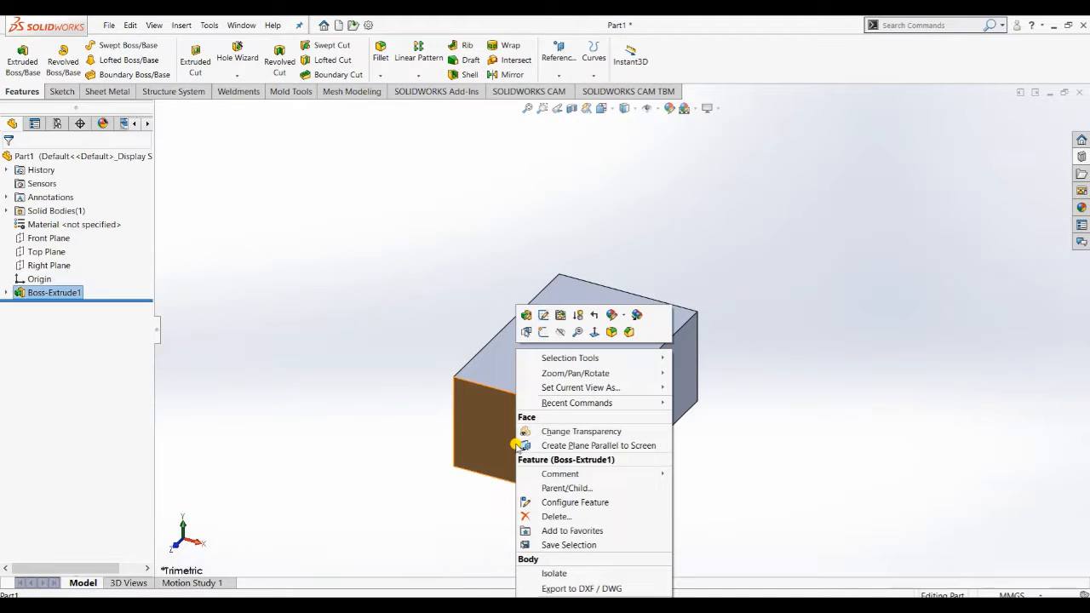
{"action": "left_click", "coordinate": [548, 336]}
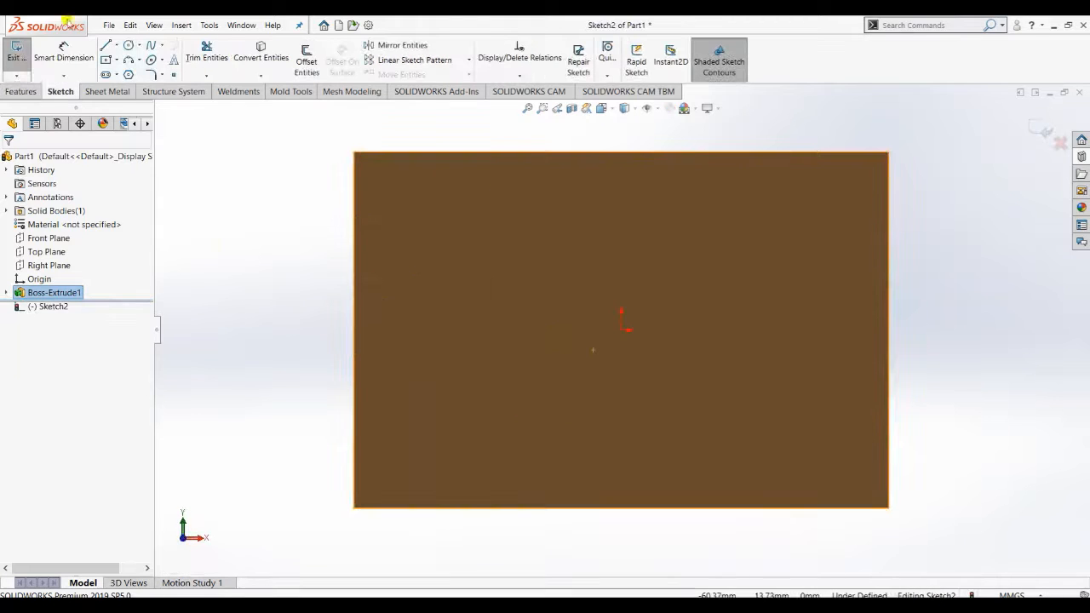
{"action": "left_click", "coordinate": [106, 45]}
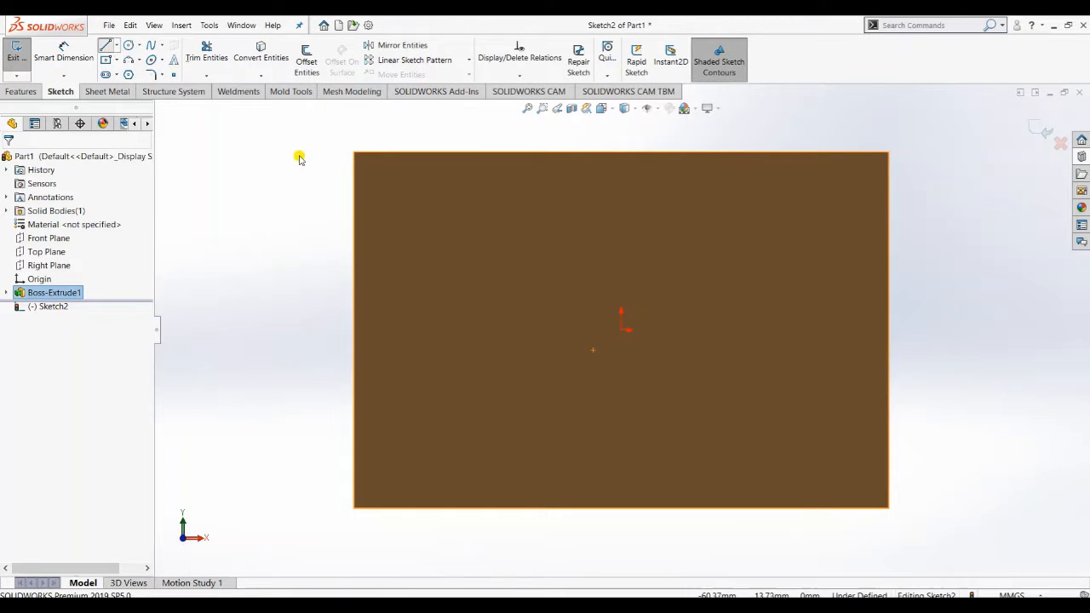
{"action": "left_click", "coordinate": [354, 154]}
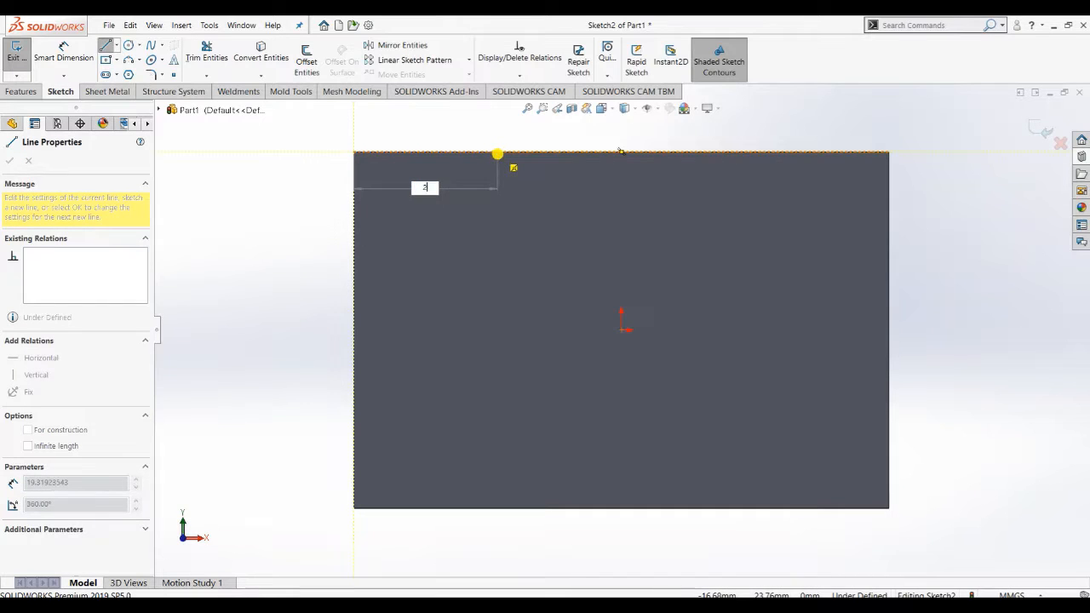
{"action": "key", "text": "Return"}
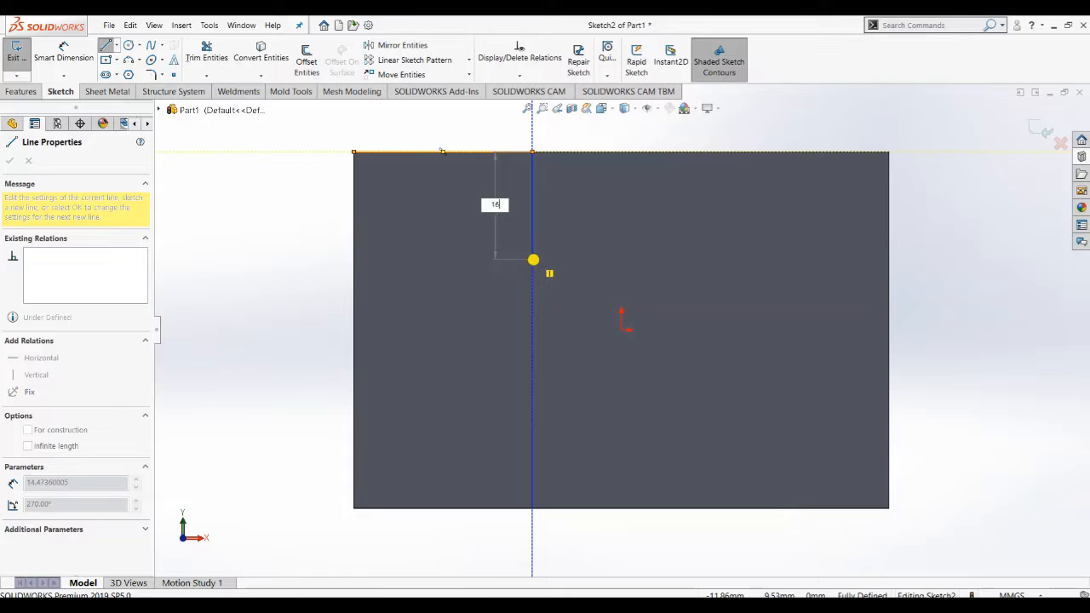
{"action": "type", "text": "16"}
{"action": "key", "text": "Return"}
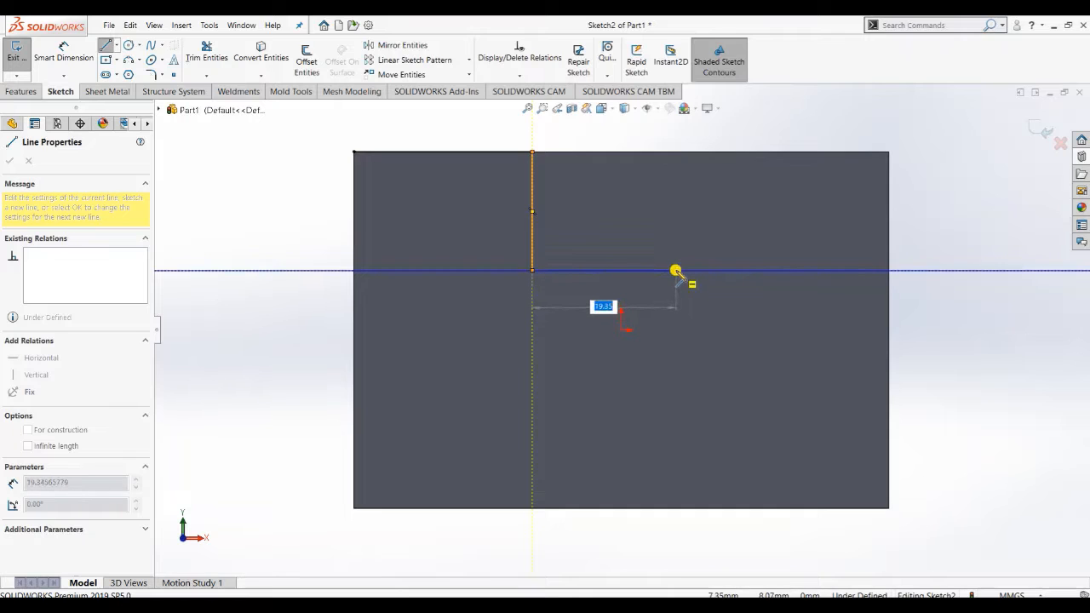
Continue the stepped profile about 19 mm horizontally, 16 mm down, and horizontally to the face's right edge.
{"action": "left_click", "coordinate": [676, 271]}
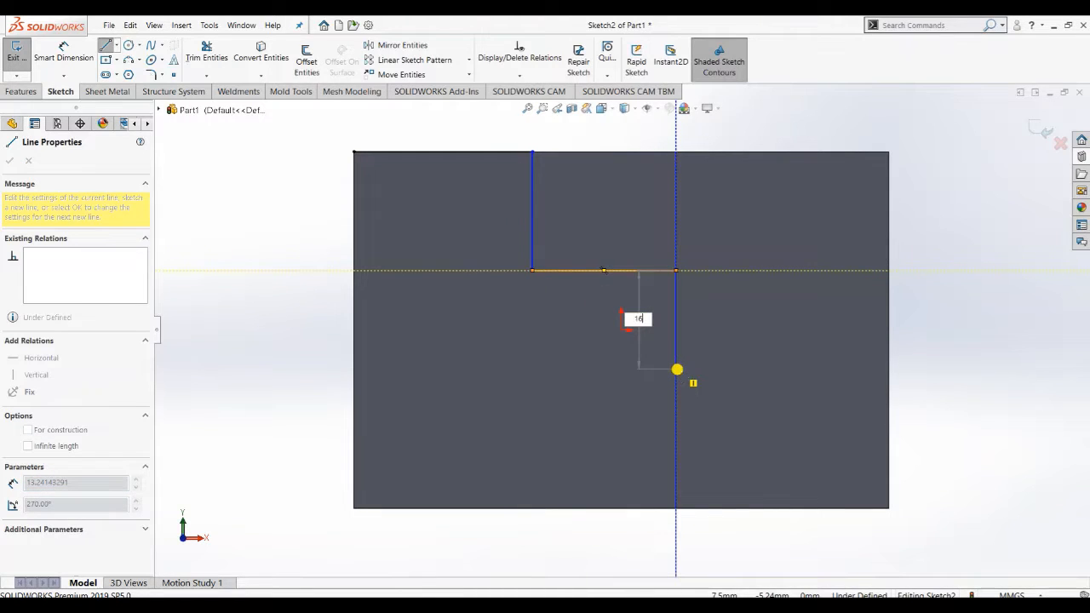
{"action": "type", "text": "16"}
{"action": "key", "text": "Return"}
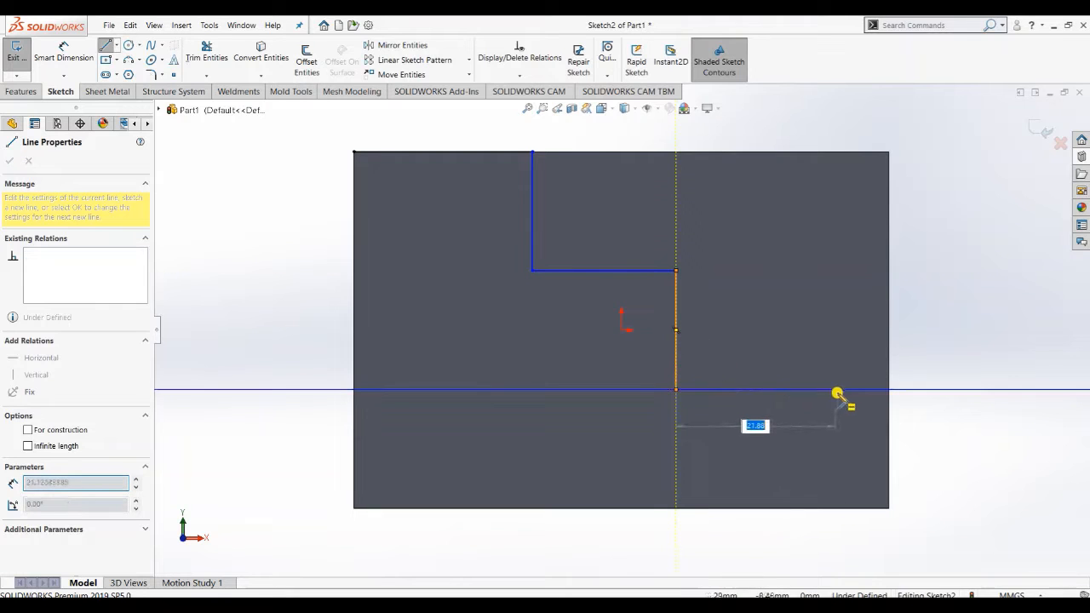
{"action": "left_click", "coordinate": [888, 392]}
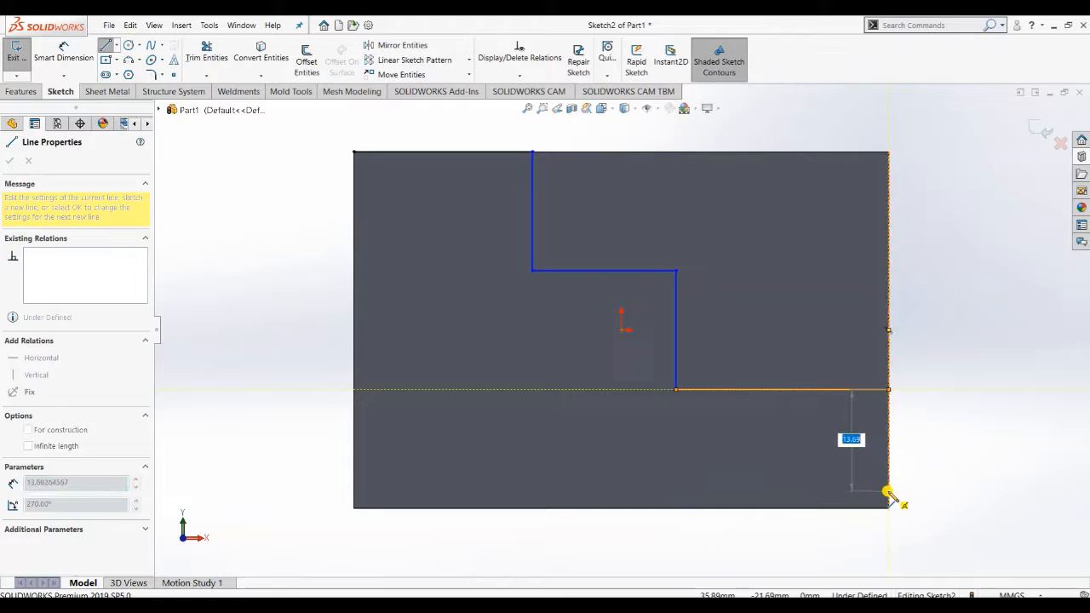
{"action": "key", "text": "Escape"}
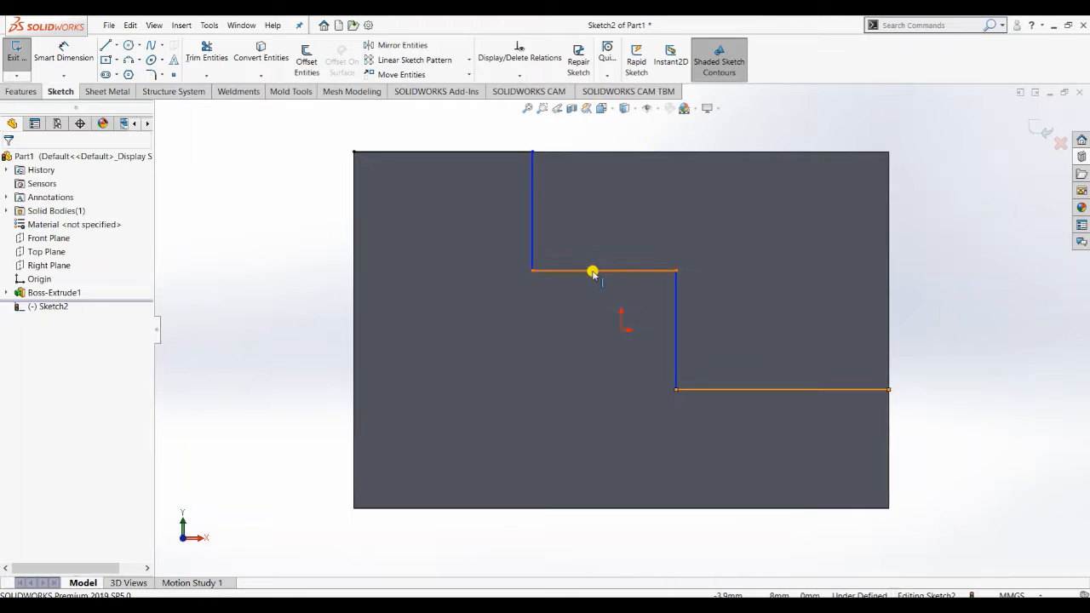
Dimension the lower horizontal line of the stepped profile to 24 mm.
{"action": "left_click", "coordinate": [79, 57]}
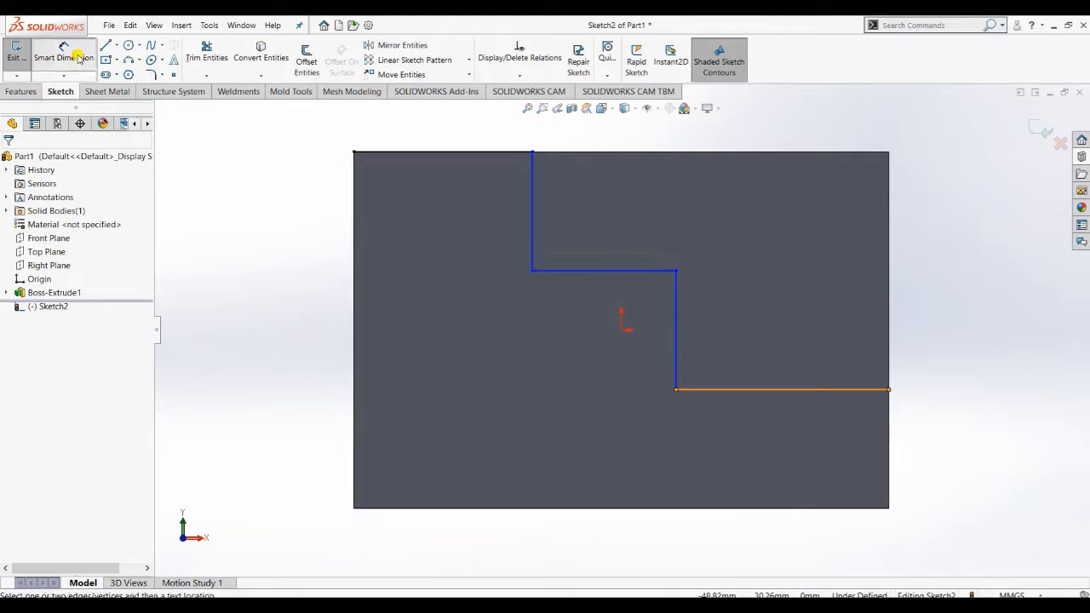
{"action": "left_click", "coordinate": [786, 390]}
{"action": "left_click", "coordinate": [772, 464]}
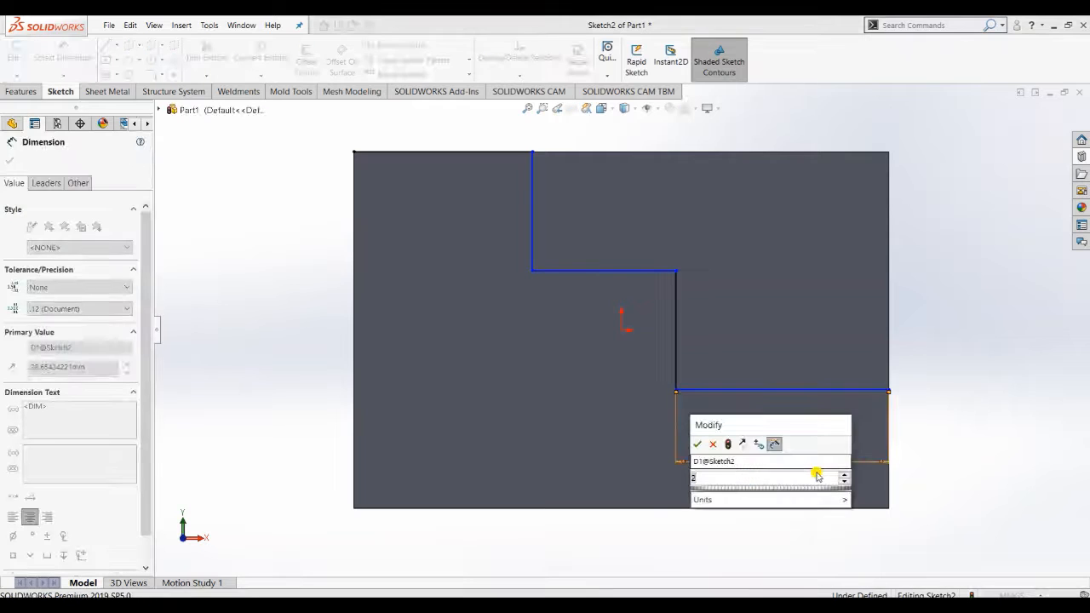
{"action": "type", "text": "24"}
{"action": "key", "text": "Return"}
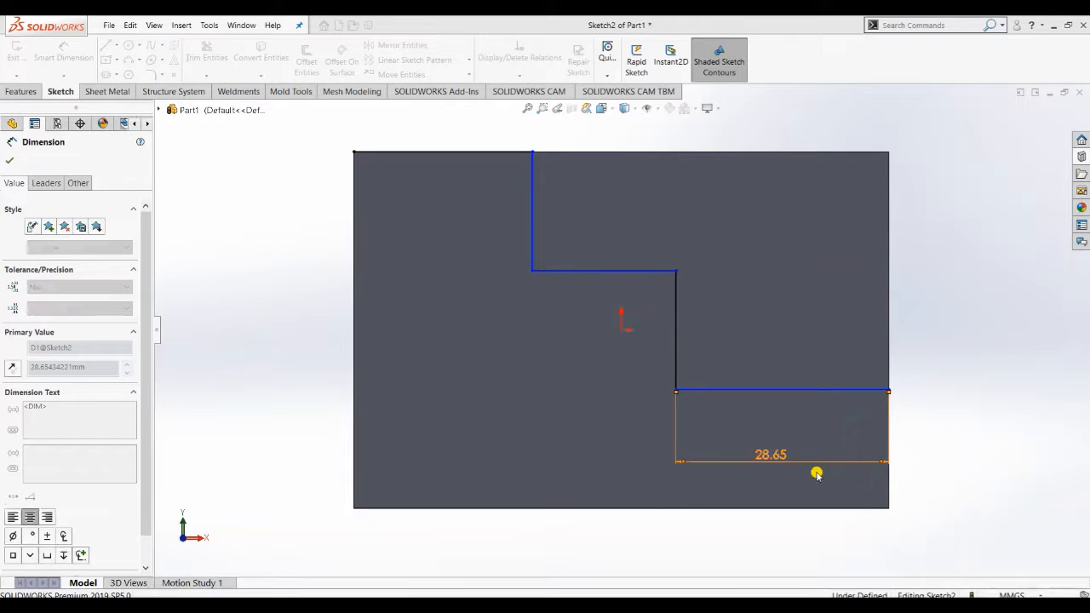
{"action": "left_click", "coordinate": [584, 271]}
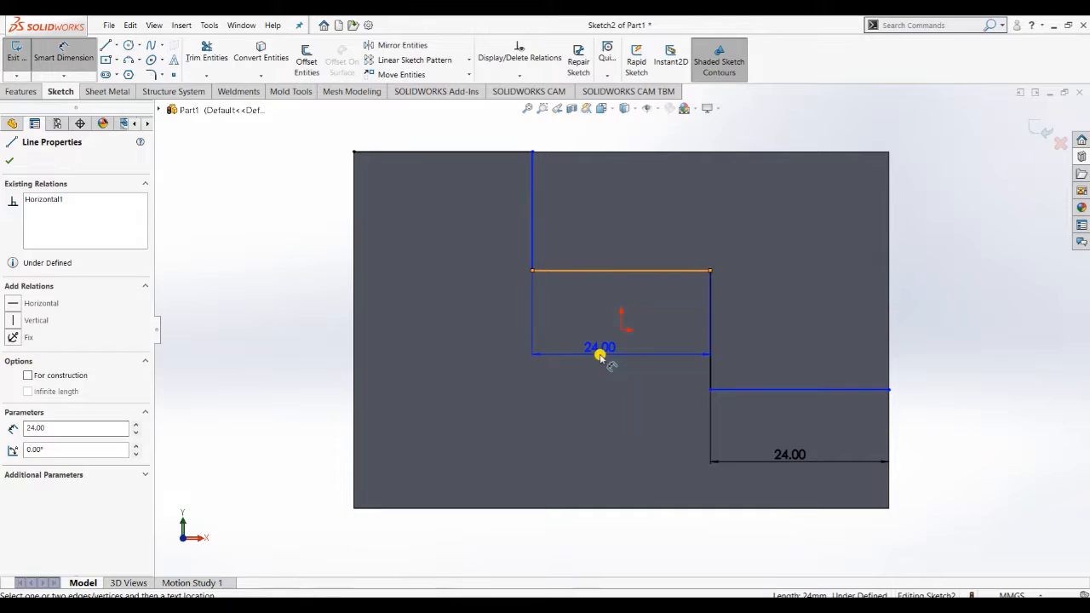
{"action": "key", "text": "Escape"}
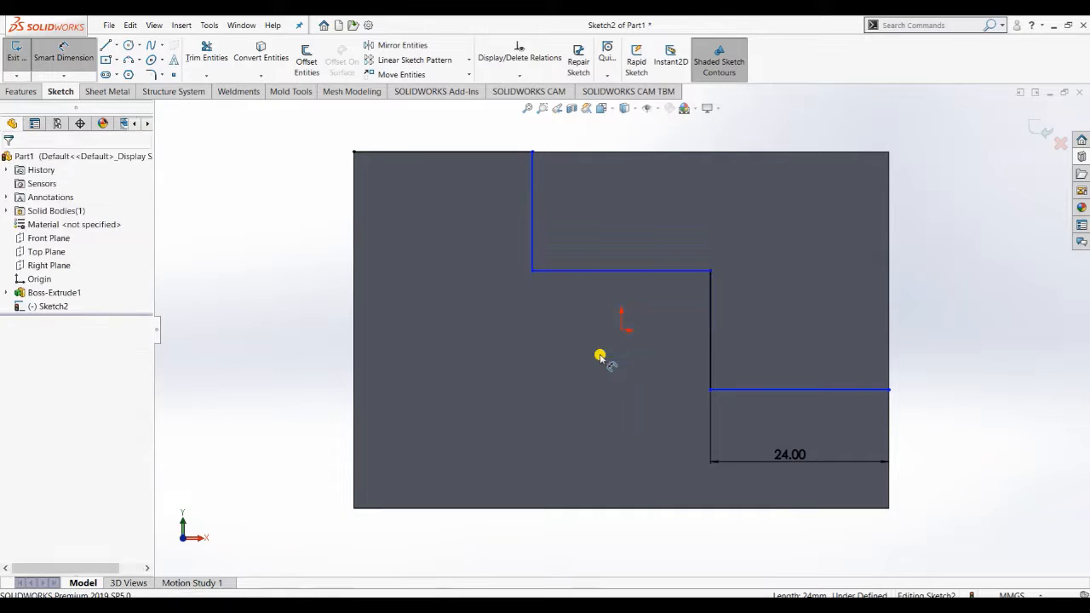
{"action": "left_click", "coordinate": [104, 43]}
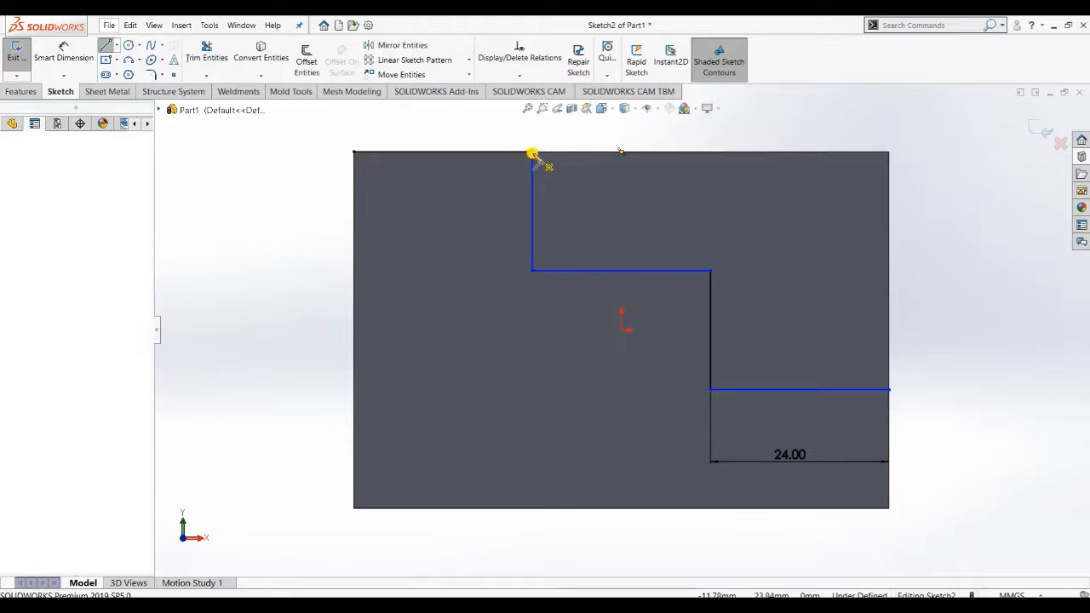
{"action": "left_click", "coordinate": [534, 153]}
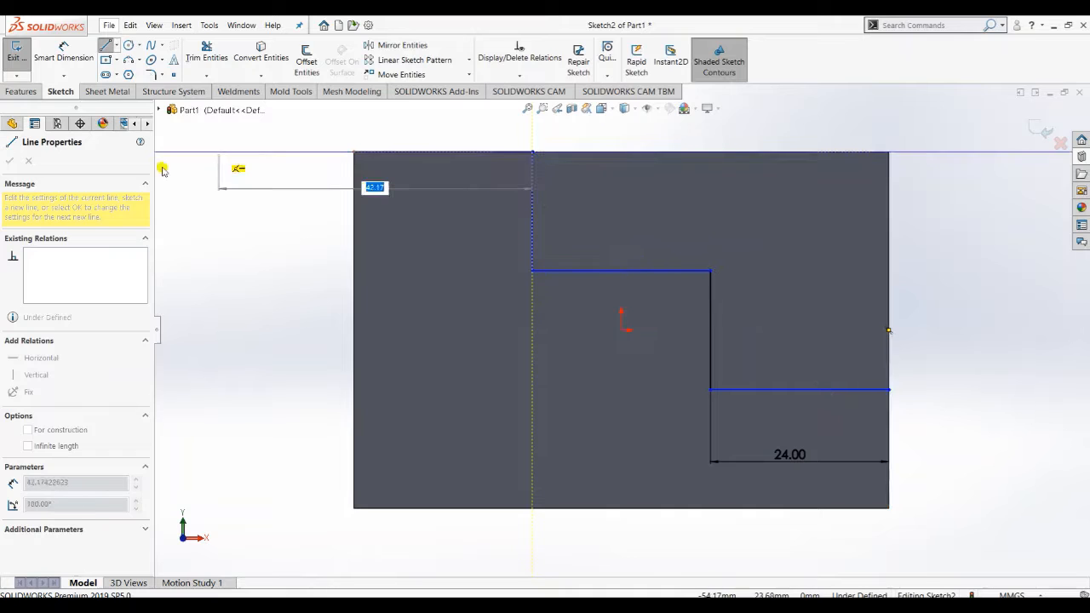
{"action": "key", "text": "Escape"}
{"action": "key", "text": "Escape"}
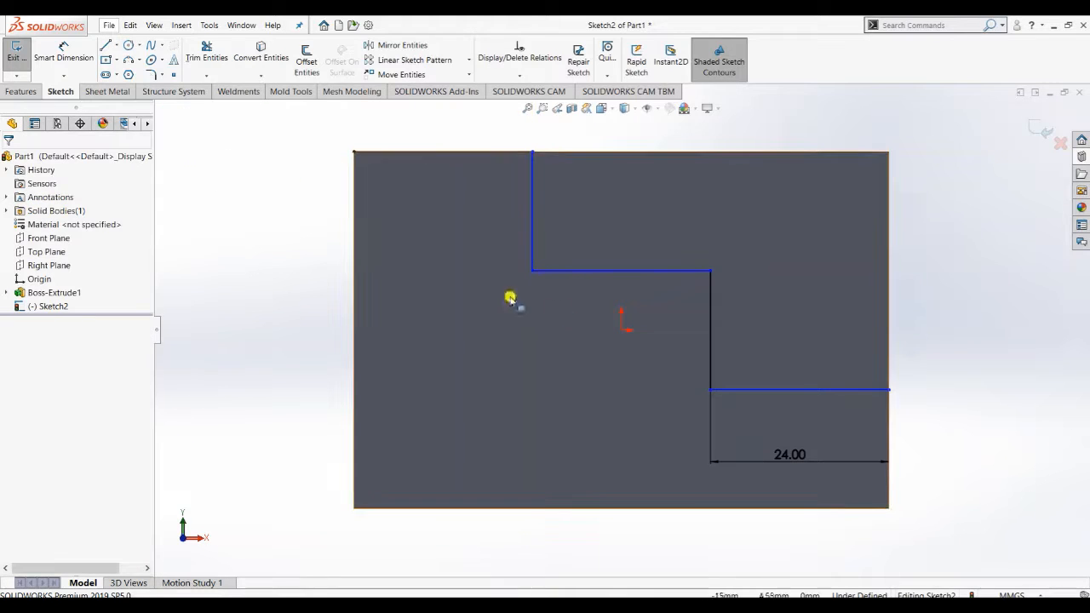
Convert the front face's upper edge and right edge into sketch lines to close the stepped profile.
{"action": "middle_click_drag", "start_coordinate": [632, 304], "coordinate": [610, 326]}
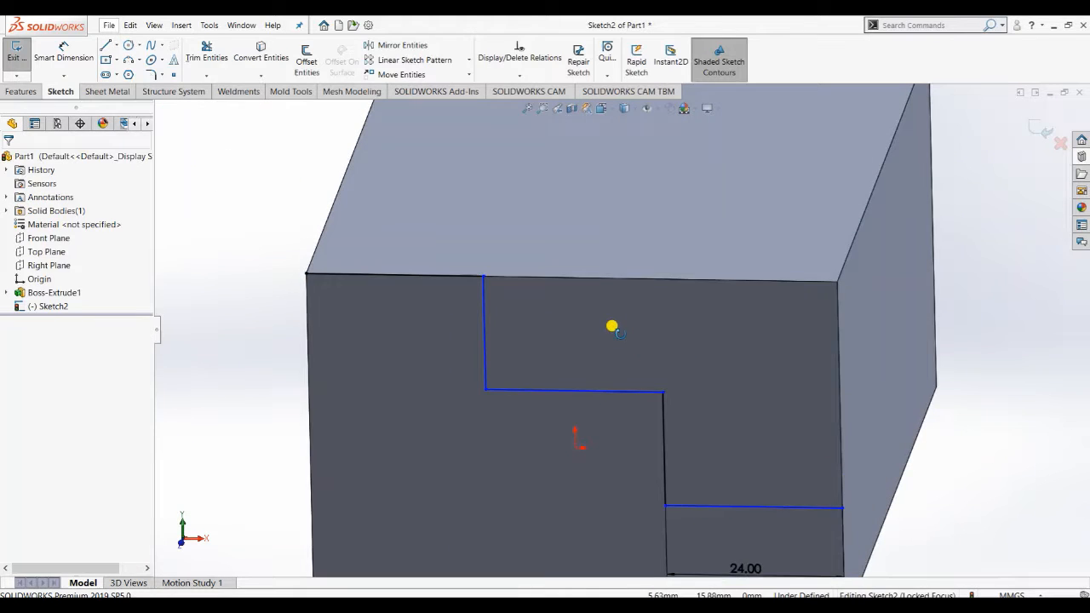
{"action": "left_click", "coordinate": [245, 56]}
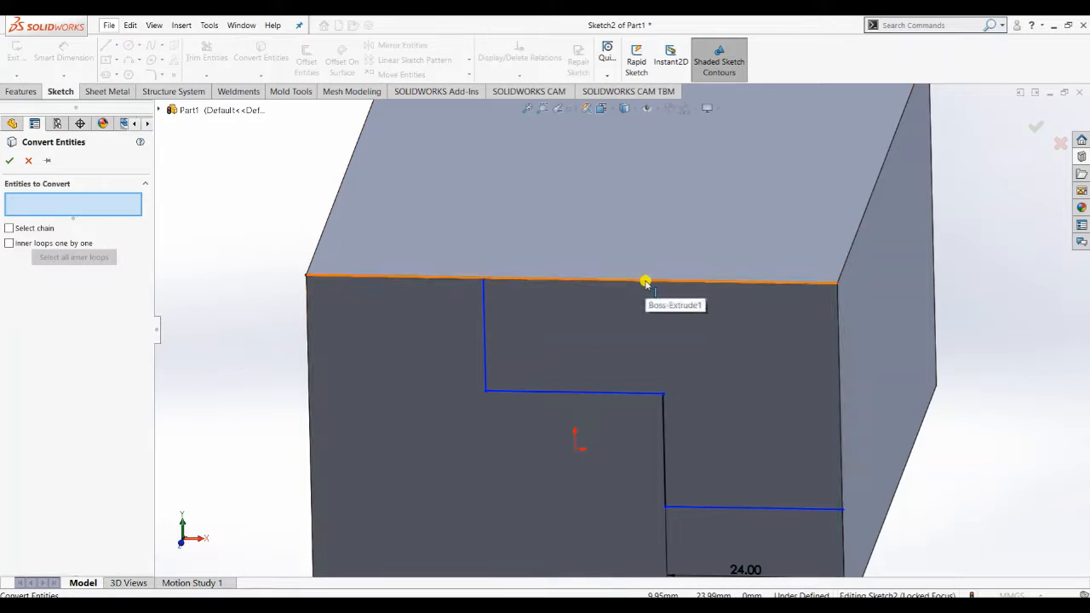
{"action": "left_click", "coordinate": [646, 281]}
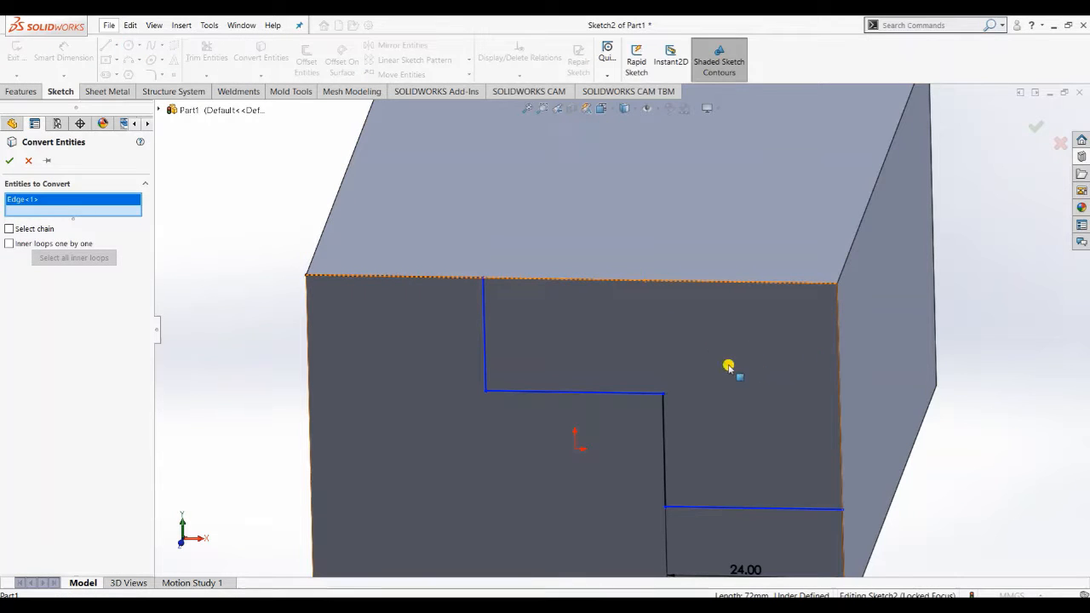
{"action": "scroll", "coordinate": [719, 364], "scroll_direction": "up", "scroll_amount": 2}
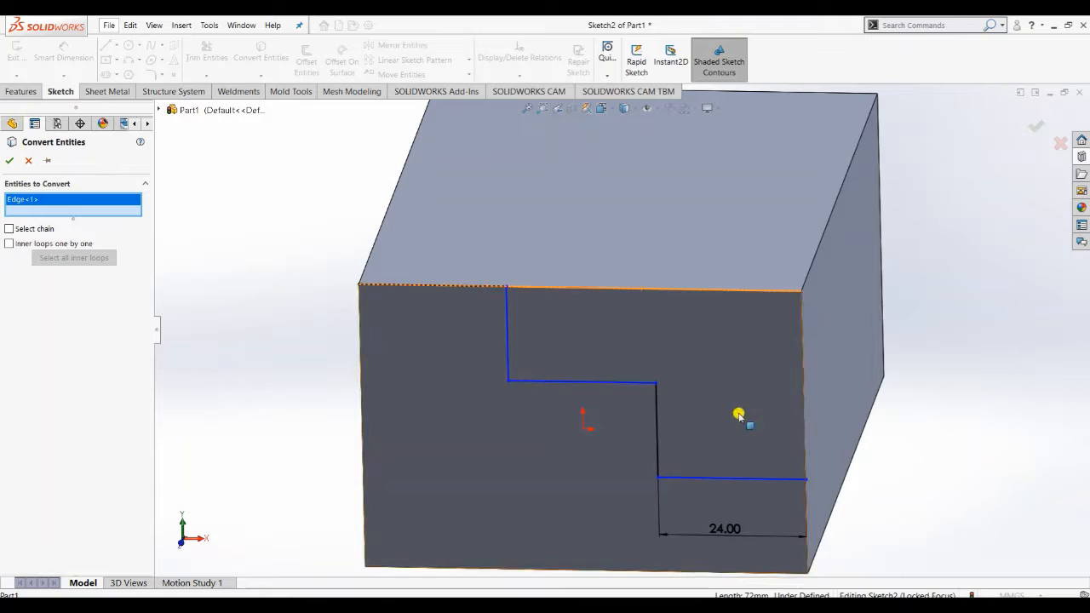
{"action": "left_click", "coordinate": [803, 379]}
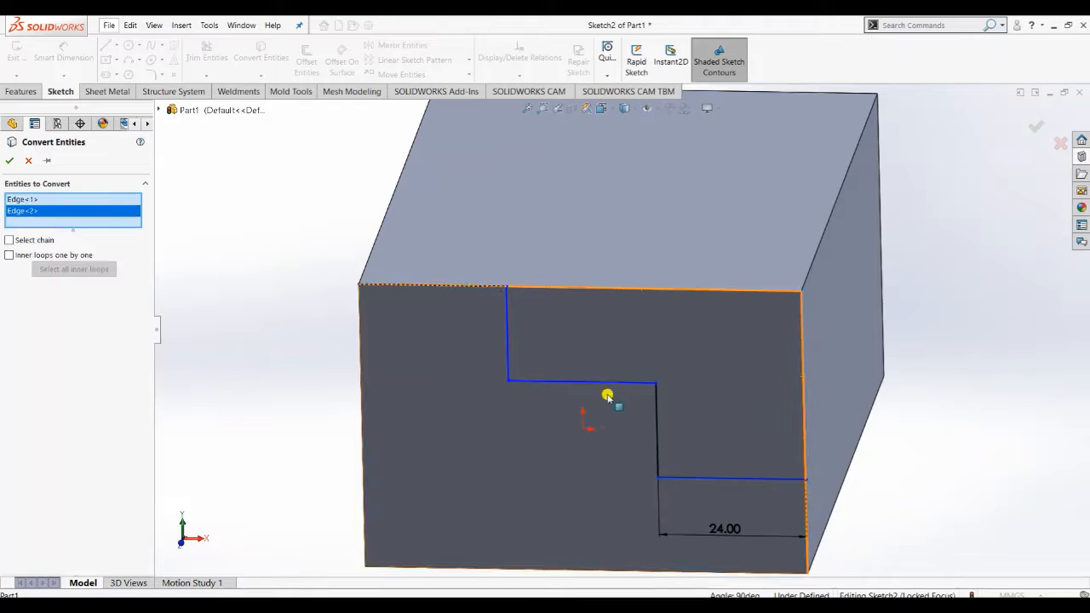
{"action": "left_click", "coordinate": [10, 159]}
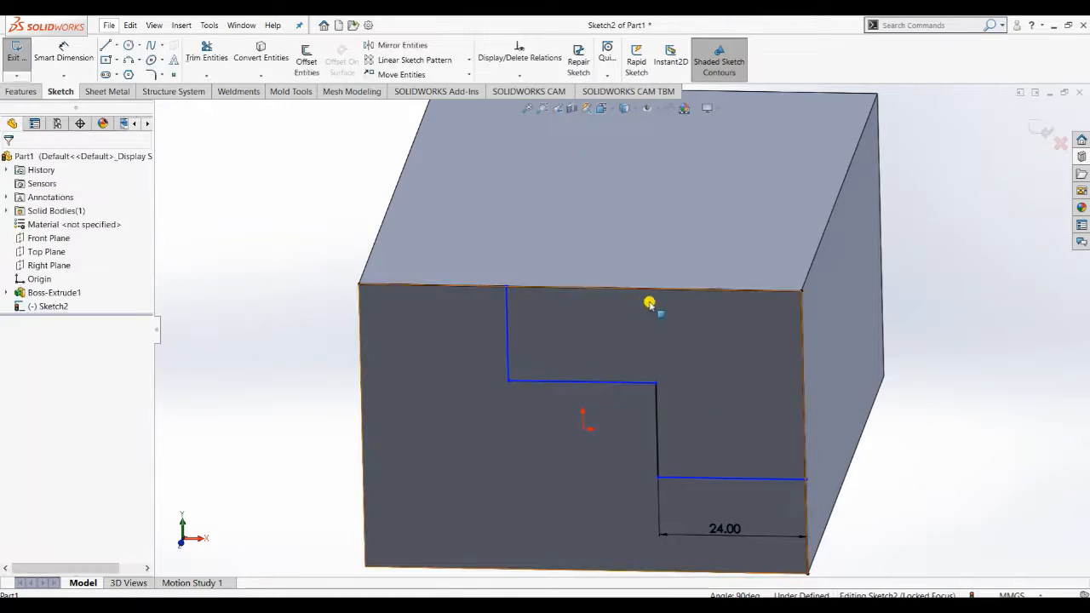
Cut the enclosed stepped region from the block with a blind Extruded Cut 80 mm deep, checking the reference drawing.
{"action": "middle_click_drag", "start_coordinate": [706, 366], "coordinate": [708, 346]}
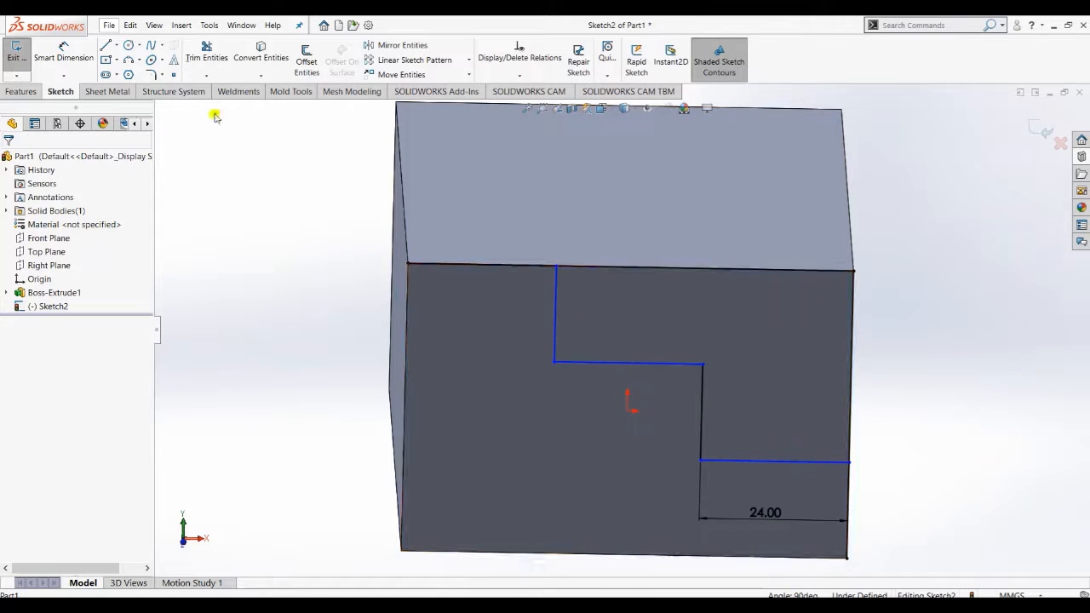
{"action": "left_click", "coordinate": [21, 91]}
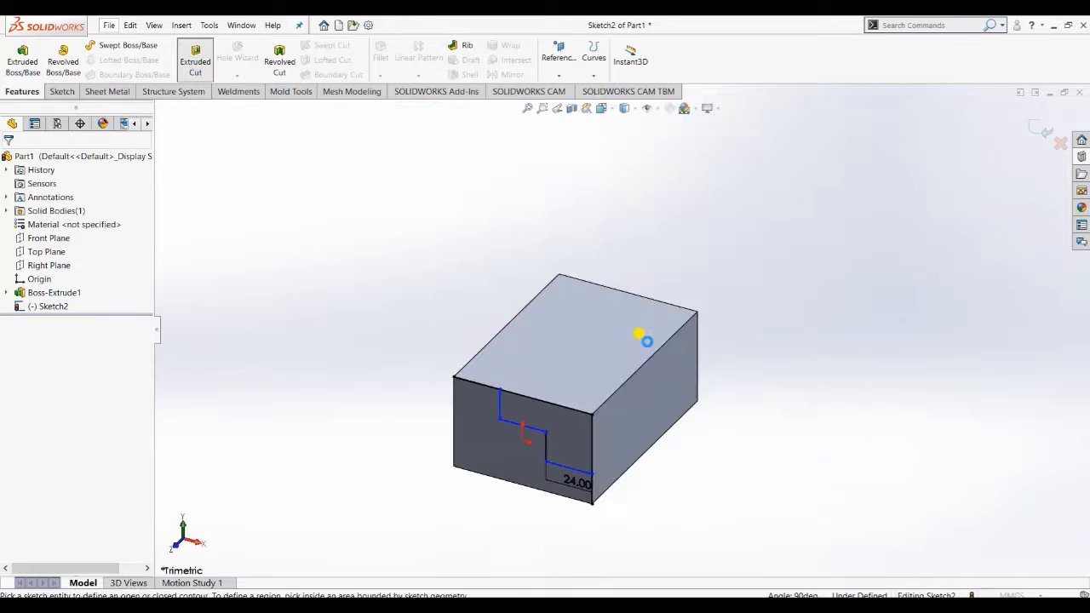
{"action": "left_click", "coordinate": [562, 428]}
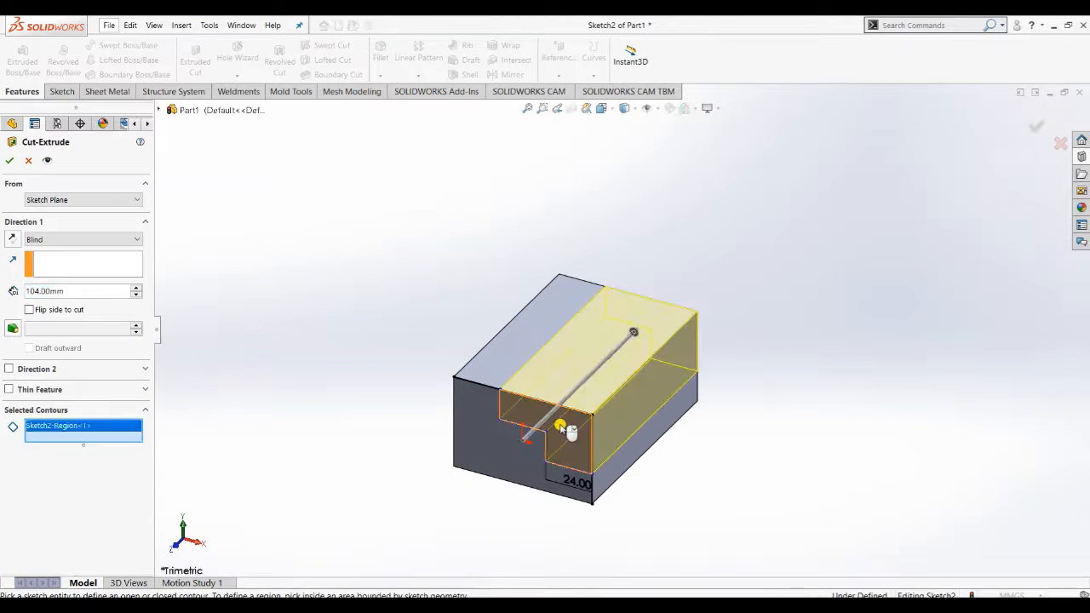
{"action": "mouse_move", "coordinate": [693, 477]}
{"action": "middle_mouse_down"}
{"action": "mouse_move", "coordinate": [695, 457]}
{"action": "mouse_move", "coordinate": [674, 448]}
{"action": "middle_mouse_up"}
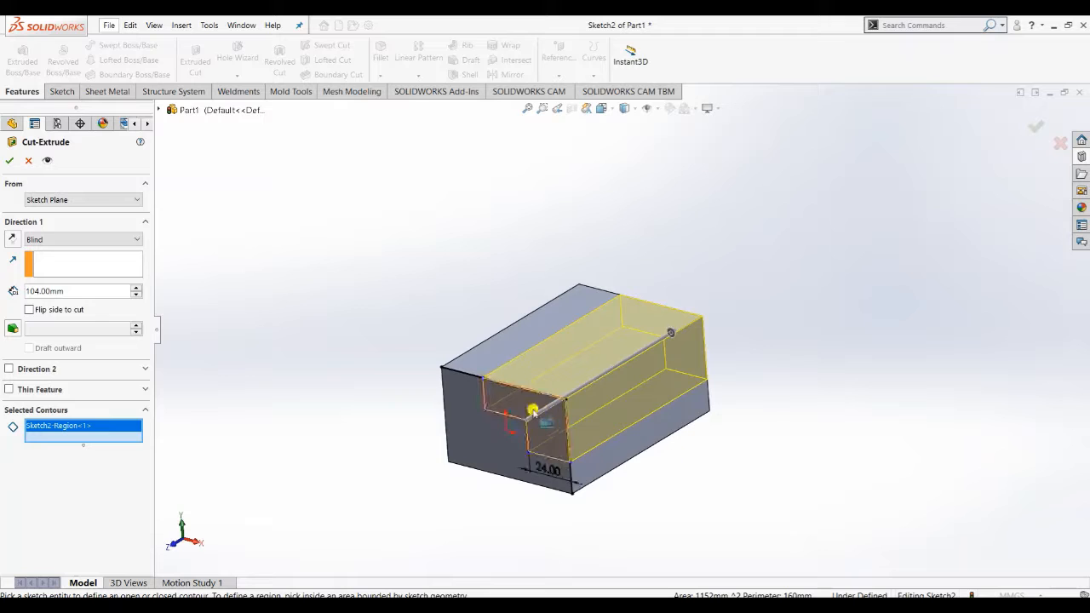
{"action": "scroll", "coordinate": [530, 411], "scroll_direction": "down", "scroll_amount": 4}
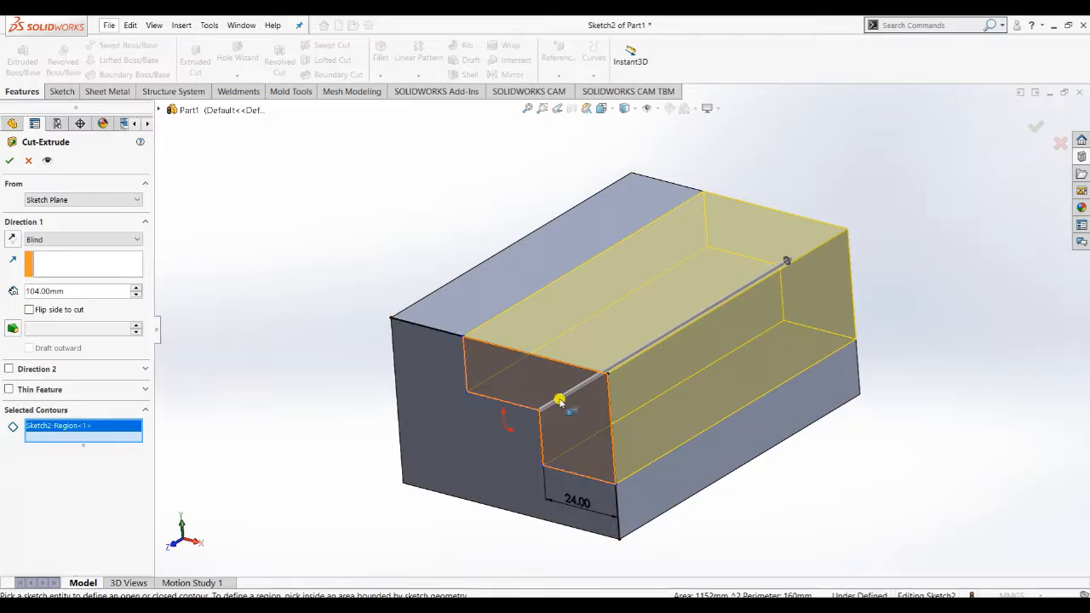
{"action": "key", "text": "alt+Tab"}
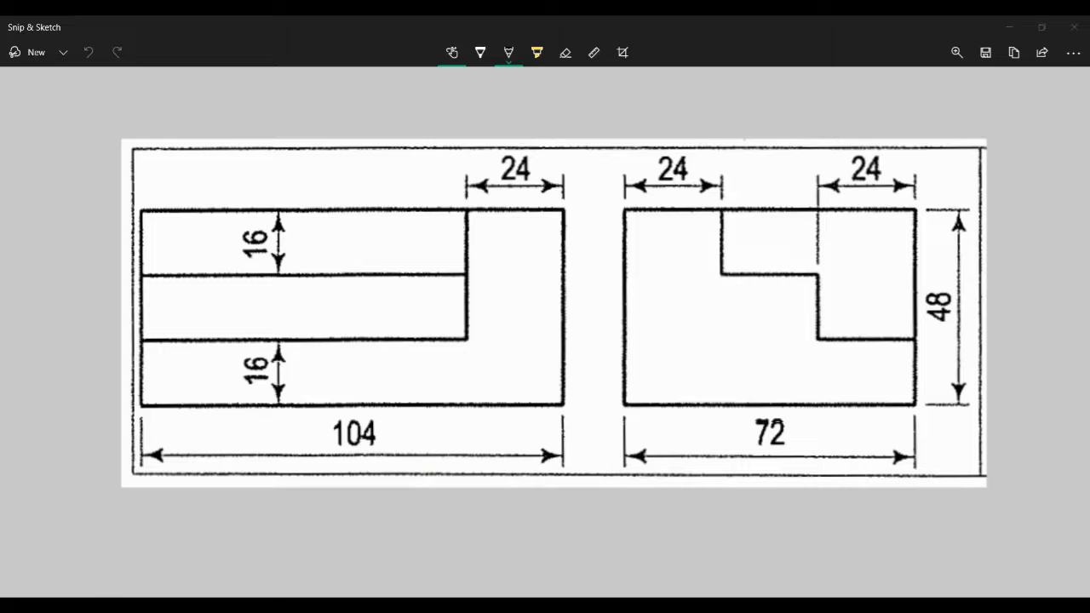
{"action": "key", "text": "alt+Tab"}
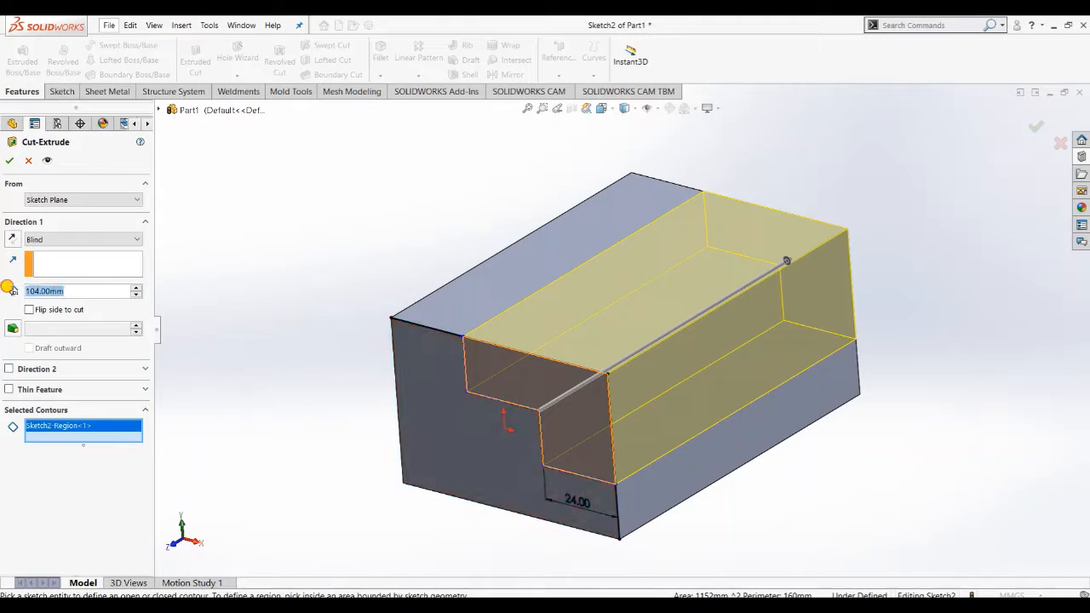
{"action": "type", "text": "80"}
{"action": "key", "text": "Return"}
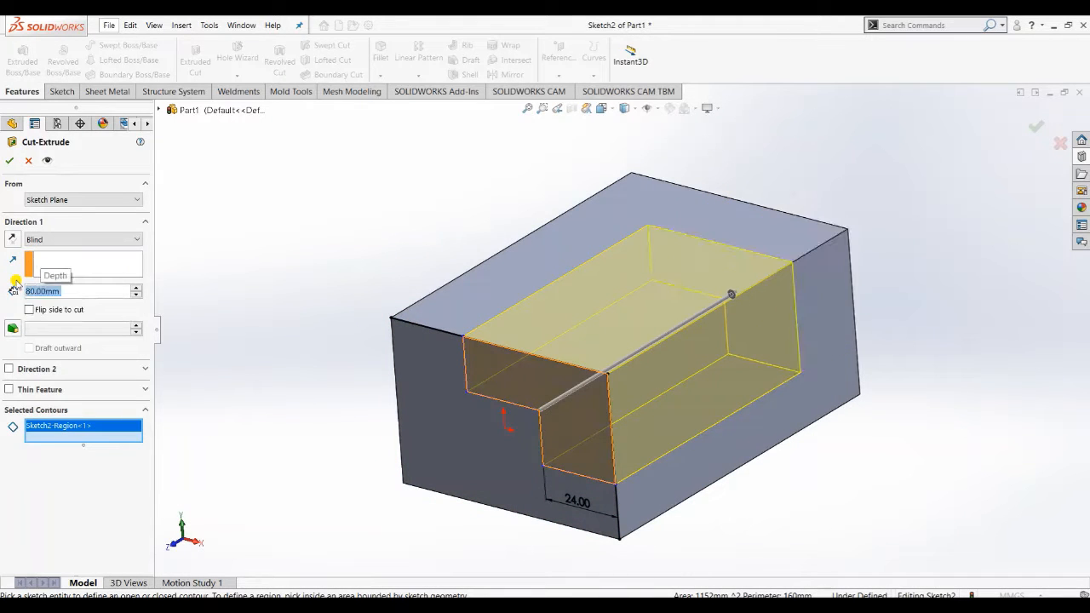
{"action": "left_click", "coordinate": [10, 162]}
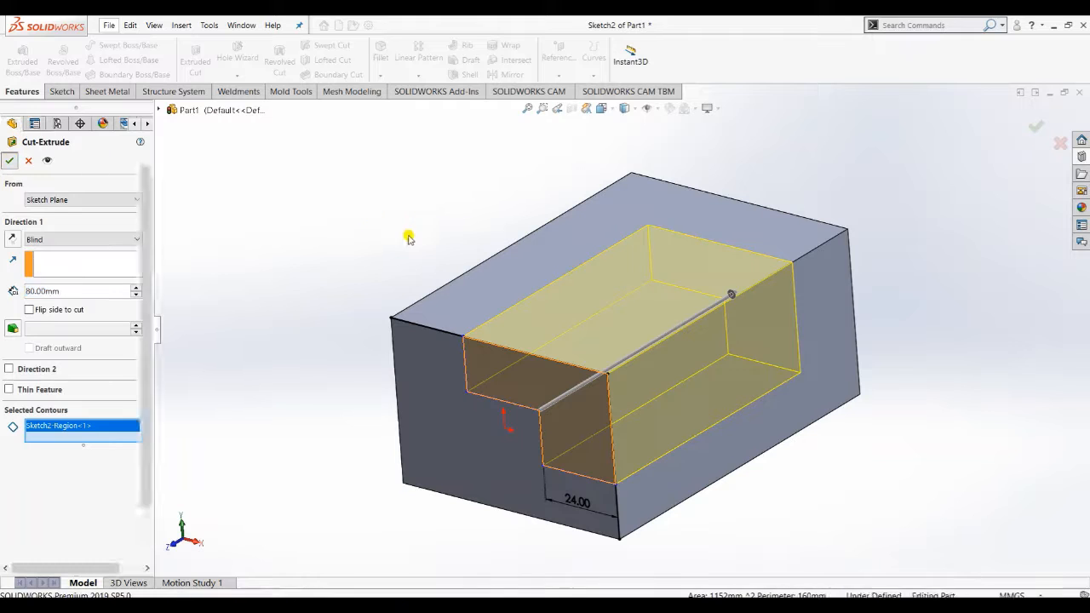
{"action": "middle_click_drag", "start_coordinate": [707, 383], "coordinate": [667, 379]}
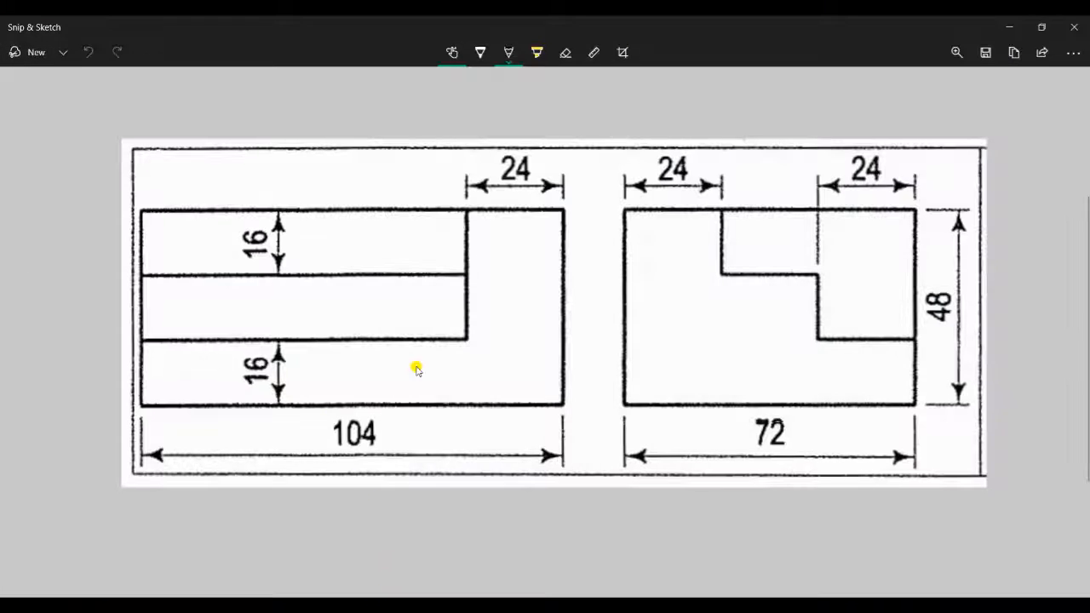
Open the appearance settings for the whole part and color it bright blue.
{"action": "left_click_drag", "start_coordinate": [770, 342], "coordinate": [758, 342]}
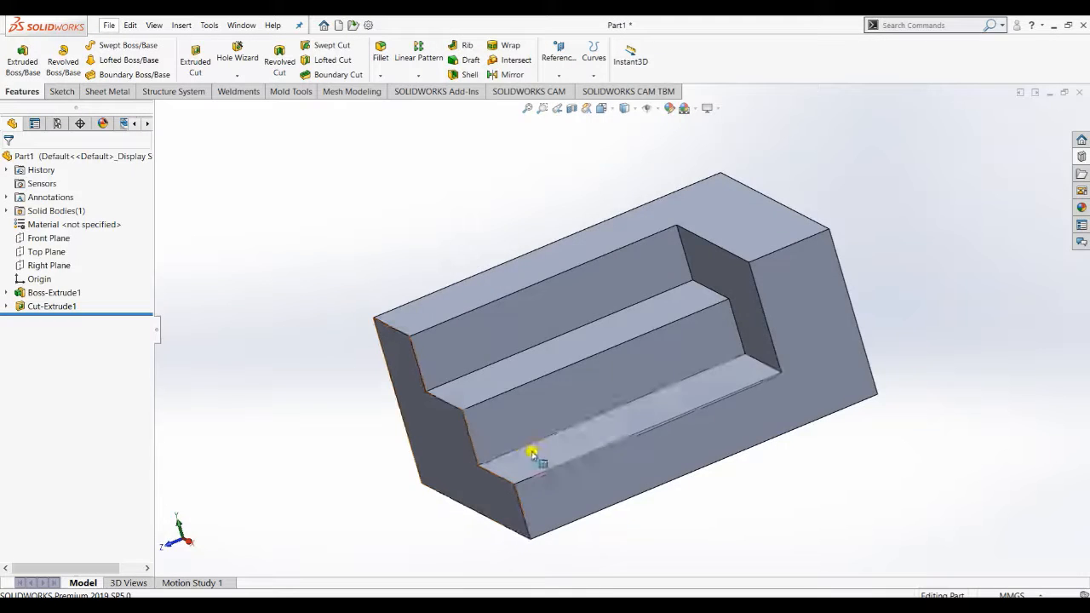
{"action": "mouse_move", "coordinate": [531, 452]}
{"action": "middle_mouse_down"}
{"action": "mouse_move", "coordinate": [611, 428]}
{"action": "mouse_move", "coordinate": [544, 425]}
{"action": "mouse_move", "coordinate": [514, 438]}
{"action": "mouse_move", "coordinate": [525, 343]}
{"action": "mouse_move", "coordinate": [471, 375]}
{"action": "mouse_move", "coordinate": [546, 403]}
{"action": "mouse_move", "coordinate": [520, 417]}
{"action": "middle_mouse_up"}
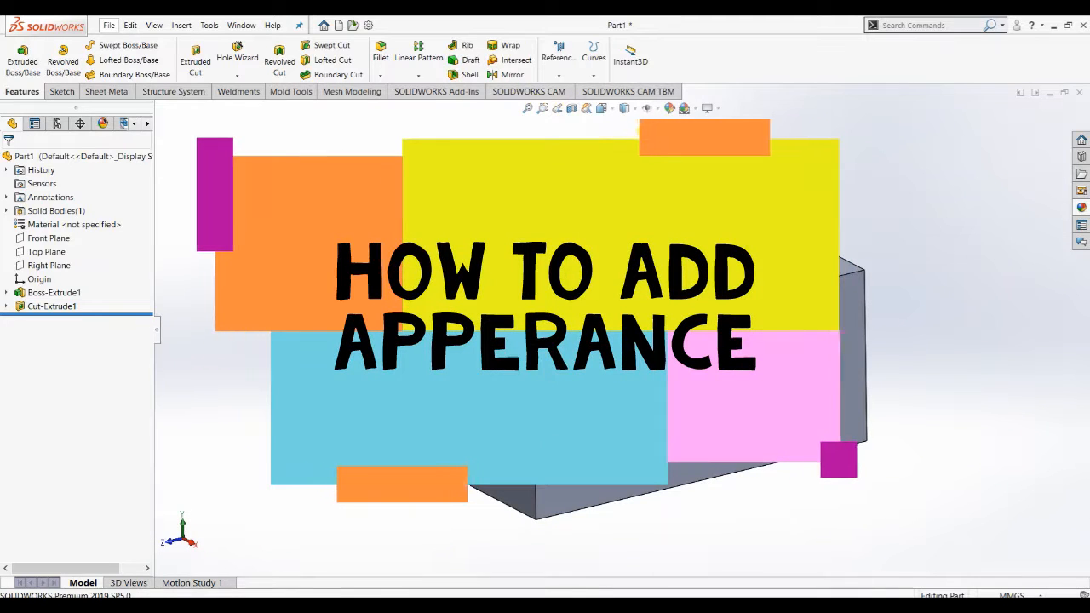
{"action": "left_click", "coordinate": [670, 110]}
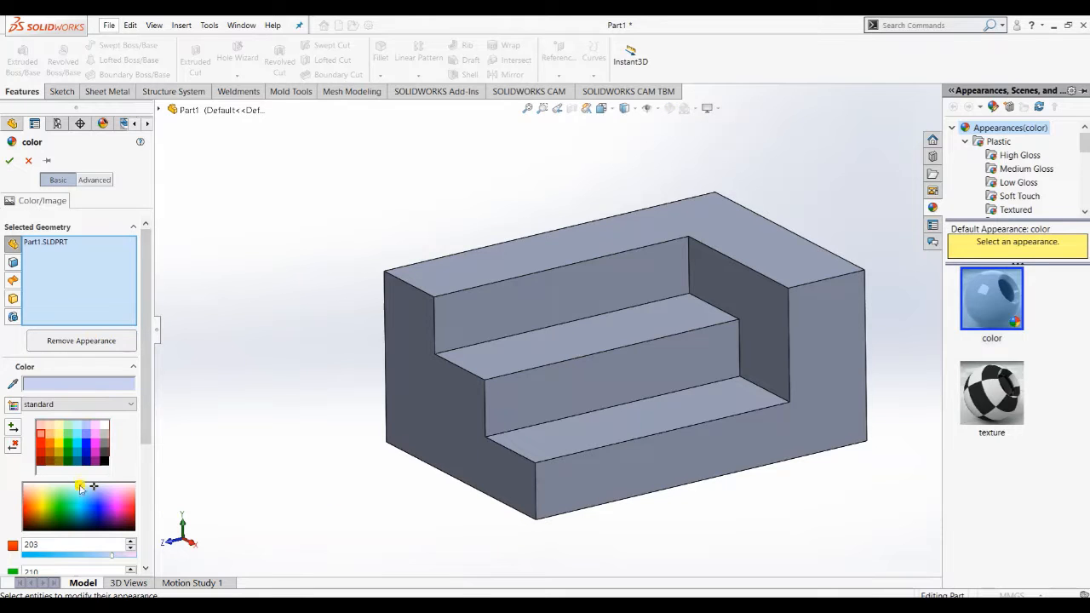
{"action": "left_click", "coordinate": [80, 511]}
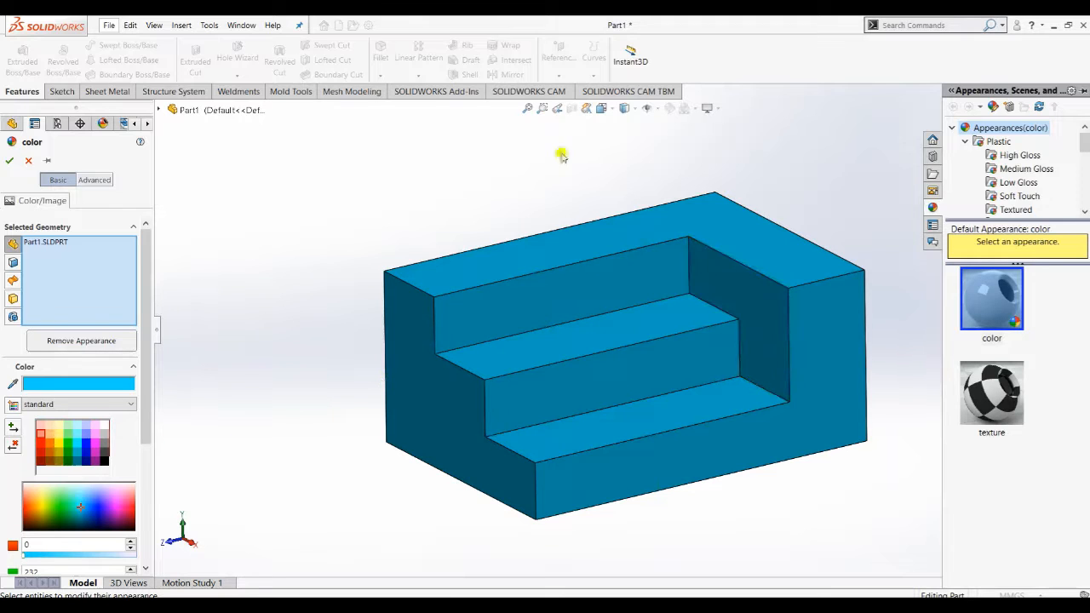
Browse the Appearances library's categories and try the checkered texture appearance on the whole part.
{"action": "left_click", "coordinate": [952, 127]}
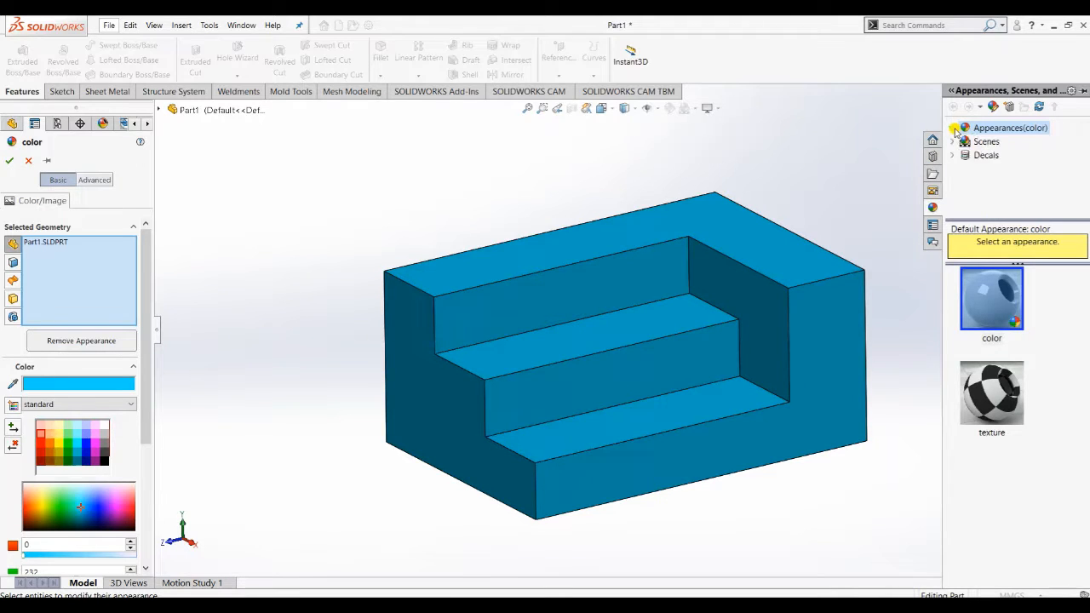
{"action": "left_click", "coordinate": [953, 128]}
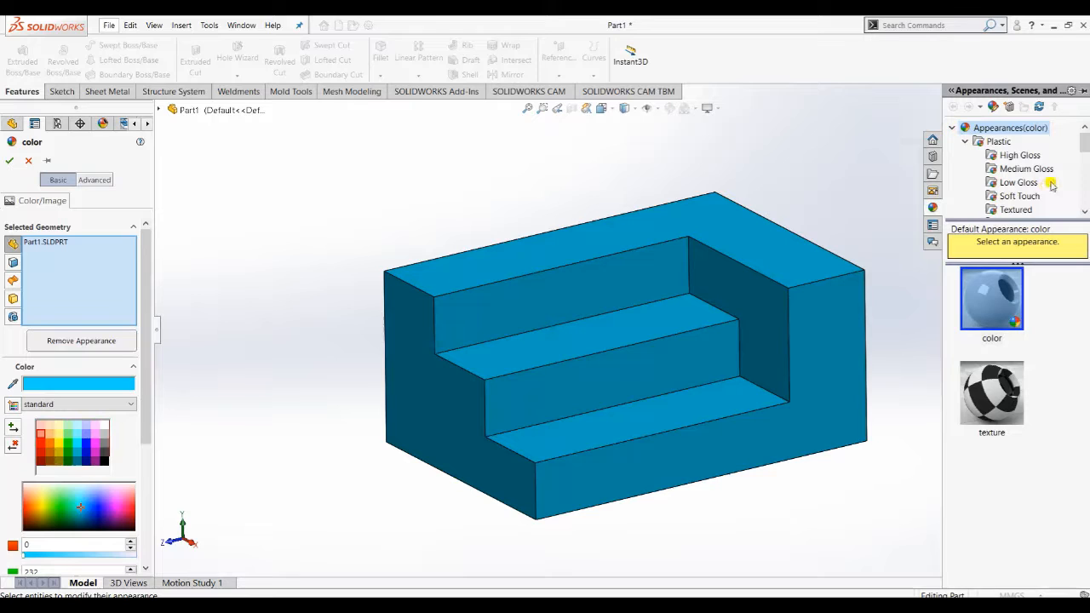
{"action": "scroll", "coordinate": [1047, 183], "scroll_direction": "down", "scroll_amount": 1}
{"action": "scroll", "coordinate": [1022, 170], "scroll_direction": "up", "scroll_amount": 1}
{"action": "left_click", "coordinate": [954, 128]}
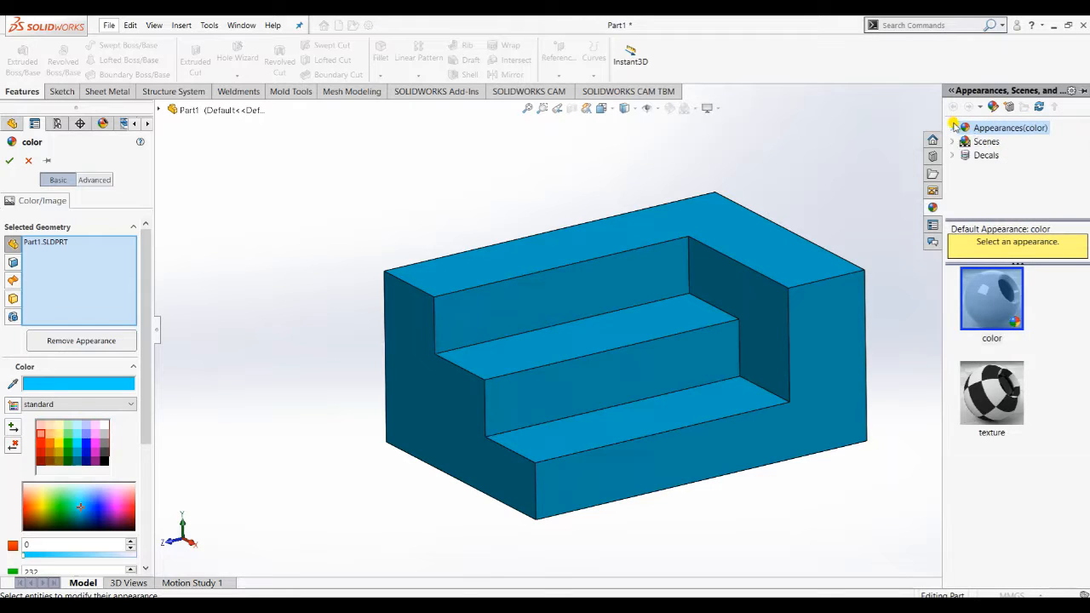
{"action": "left_click", "coordinate": [954, 128]}
{"action": "left_click", "coordinate": [968, 143]}
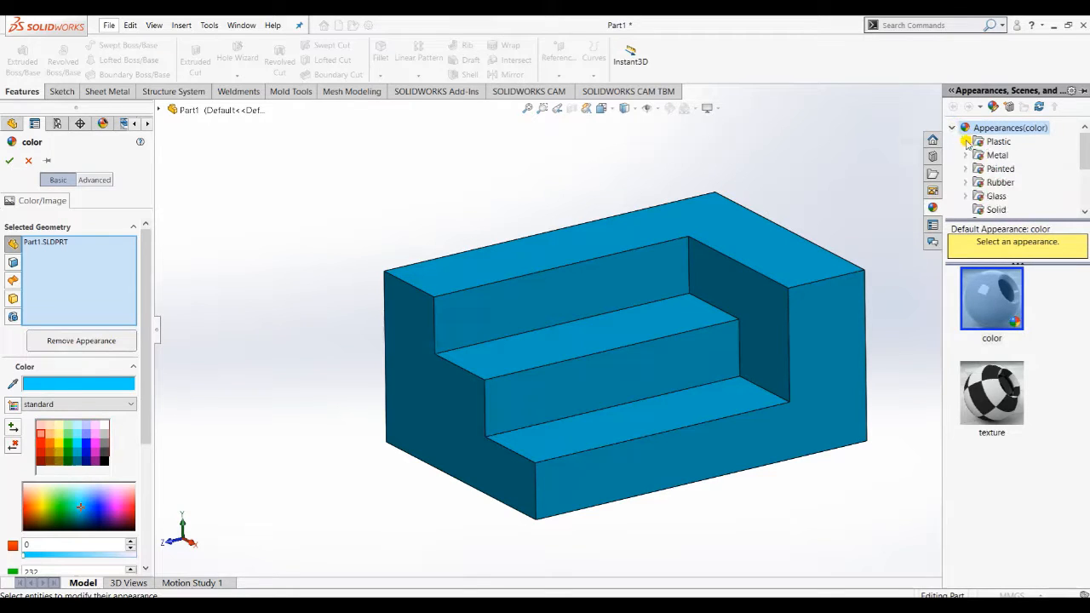
{"action": "left_click", "coordinate": [990, 400]}
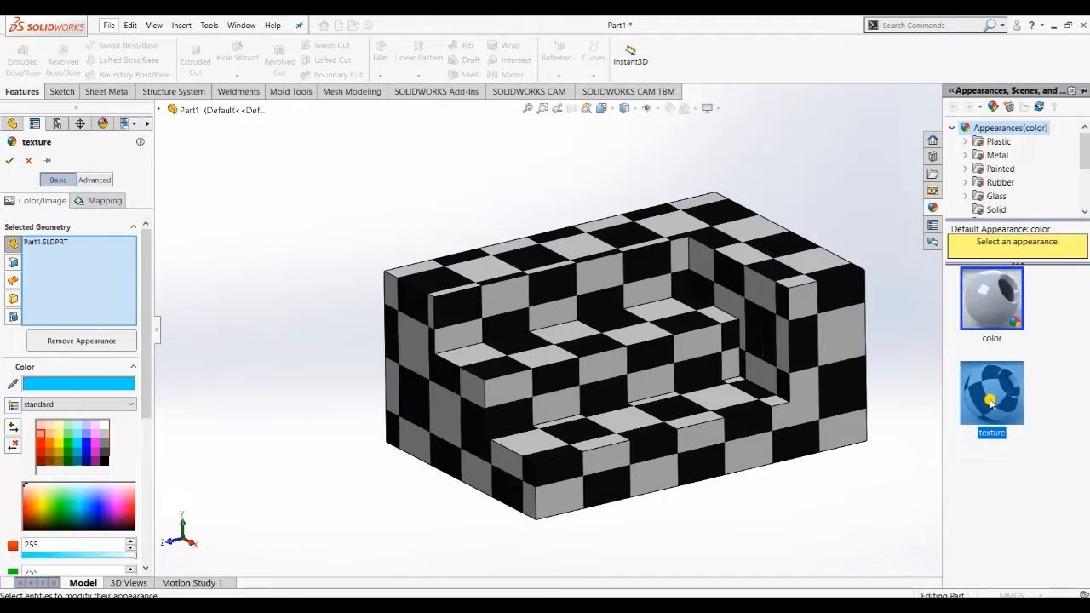
Try the Painted appearances candy apple red and black spray paint on the whole part.
{"action": "left_click", "coordinate": [987, 173]}
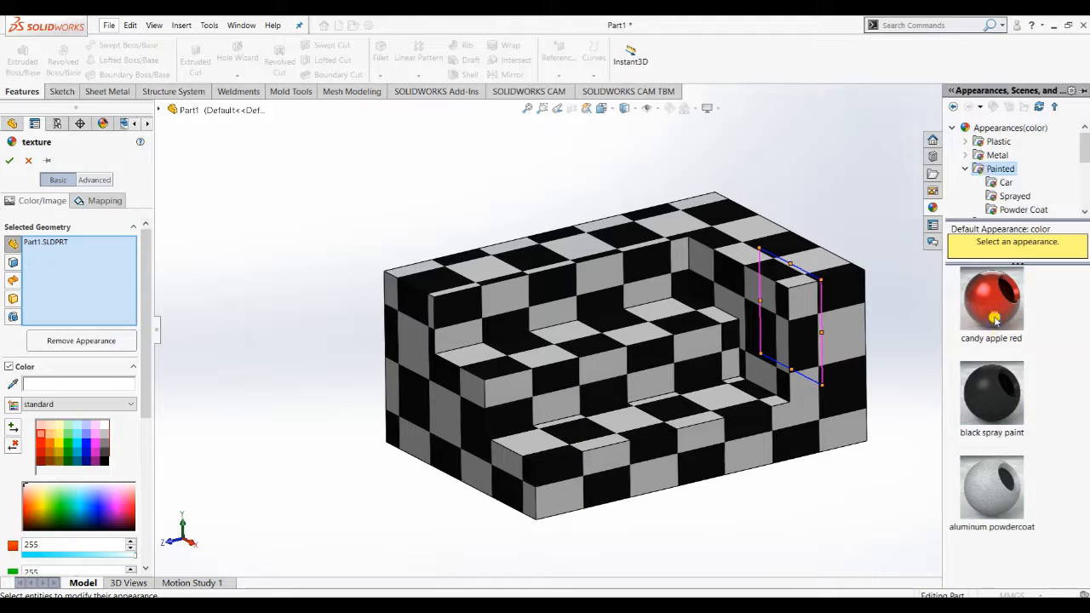
{"action": "left_click", "coordinate": [994, 319]}
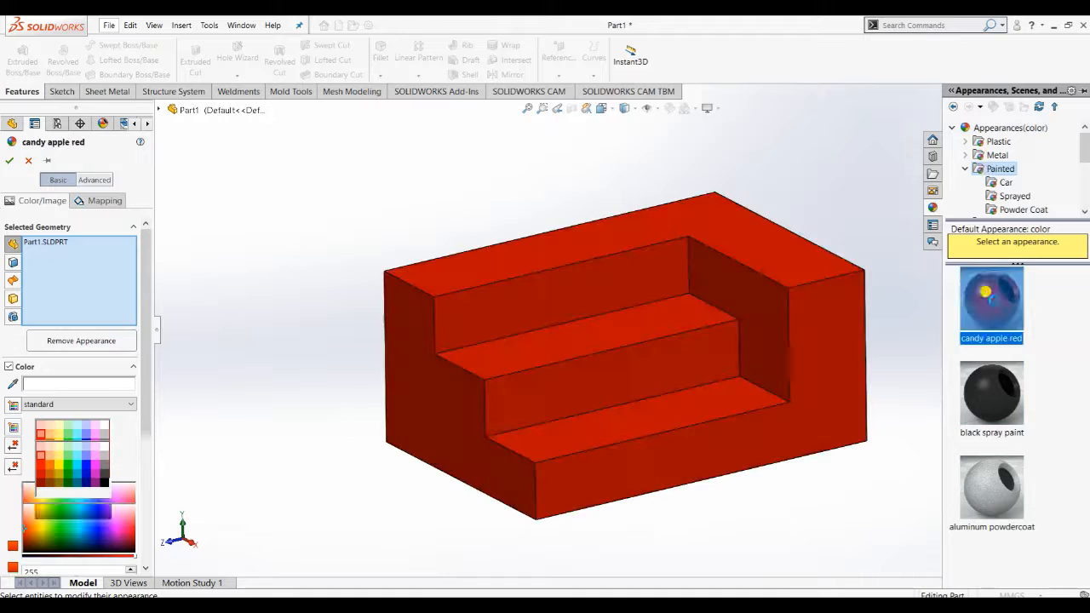
{"action": "left_click", "coordinate": [998, 403]}
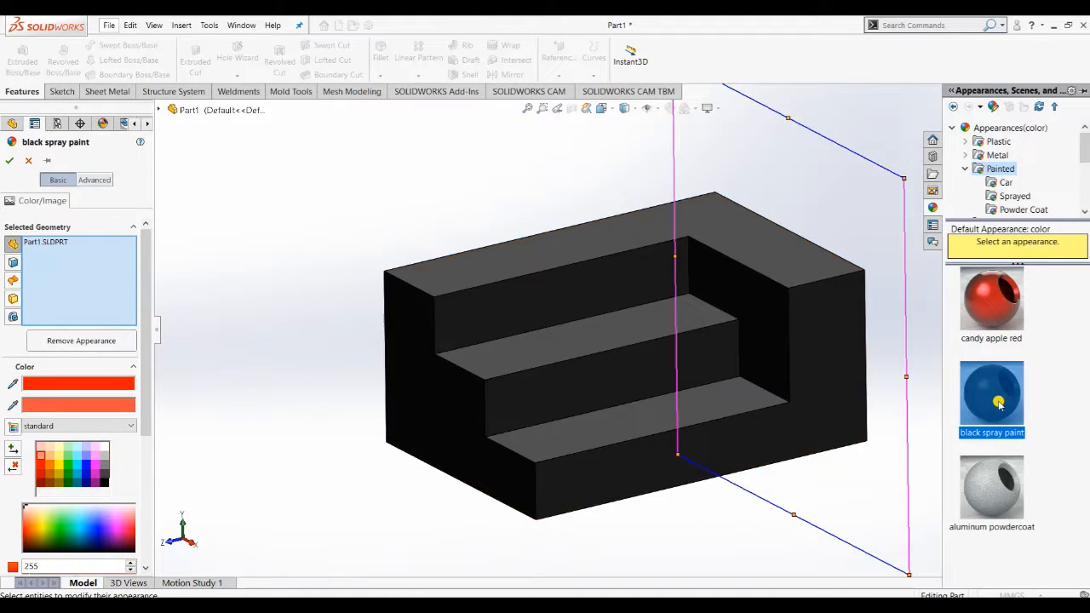
Apply the aluminum powdercoat appearance to the whole part with a light blue-violet color and accept it.
{"action": "left_click", "coordinate": [990, 494]}
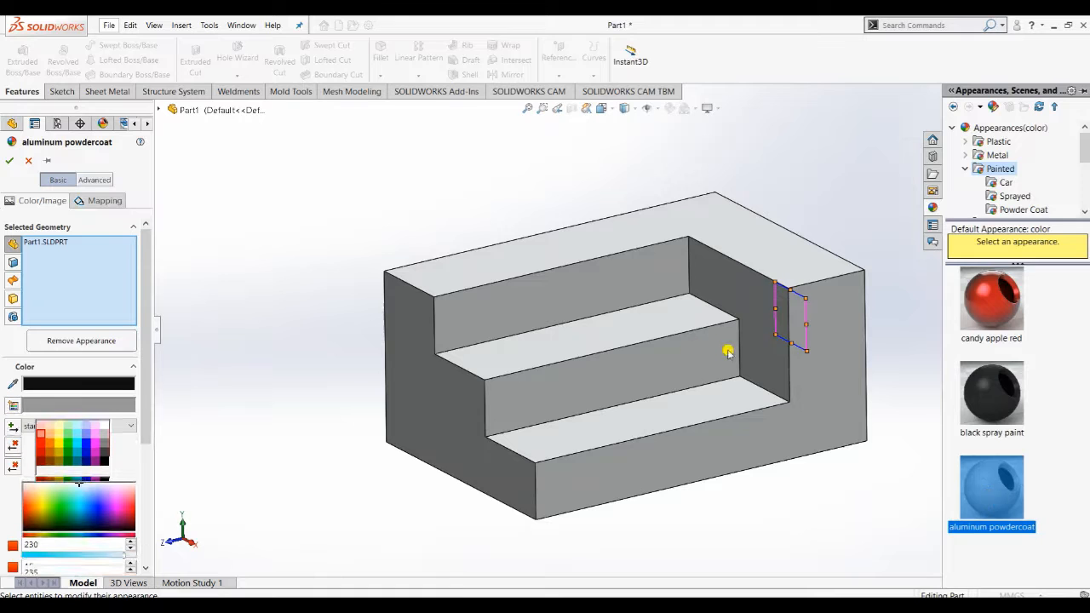
{"action": "mouse_move", "coordinate": [726, 350]}
{"action": "middle_mouse_down"}
{"action": "mouse_move", "coordinate": [659, 360]}
{"action": "mouse_move", "coordinate": [708, 354]}
{"action": "mouse_move", "coordinate": [712, 337]}
{"action": "middle_mouse_up"}
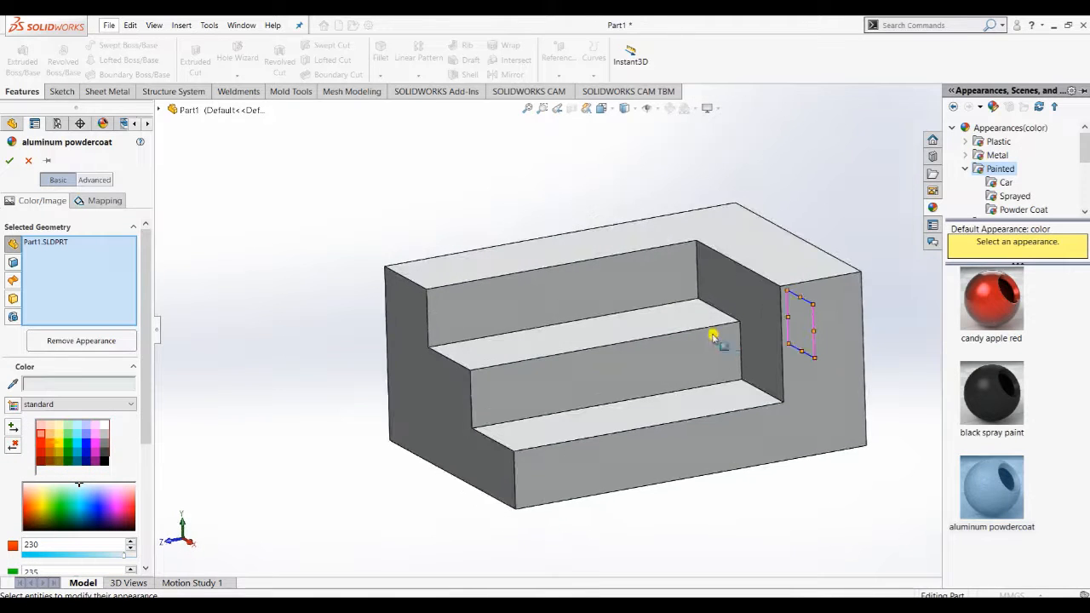
{"action": "left_click", "coordinate": [86, 437]}
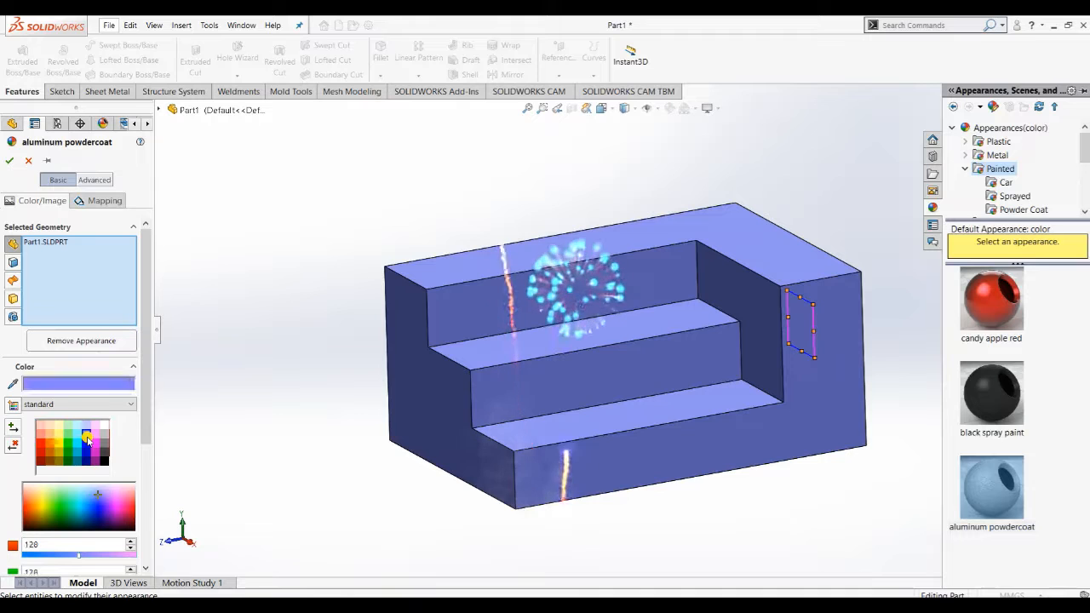
{"action": "left_click", "coordinate": [9, 161]}
Start a separate green color appearance on the two vertical riser faces and add the large front face to it.
{"action": "middle_click_drag", "start_coordinate": [621, 214], "coordinate": [552, 282]}
{"action": "left_click", "coordinate": [528, 301]}
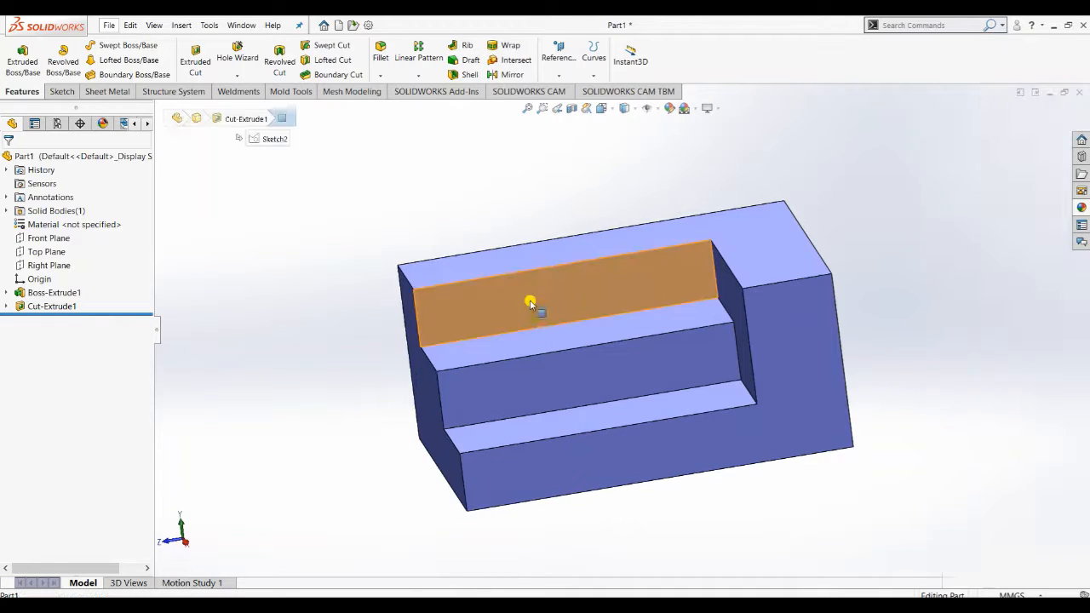
{"action": "left_click", "coordinate": [519, 381], "text": "ctrl"}
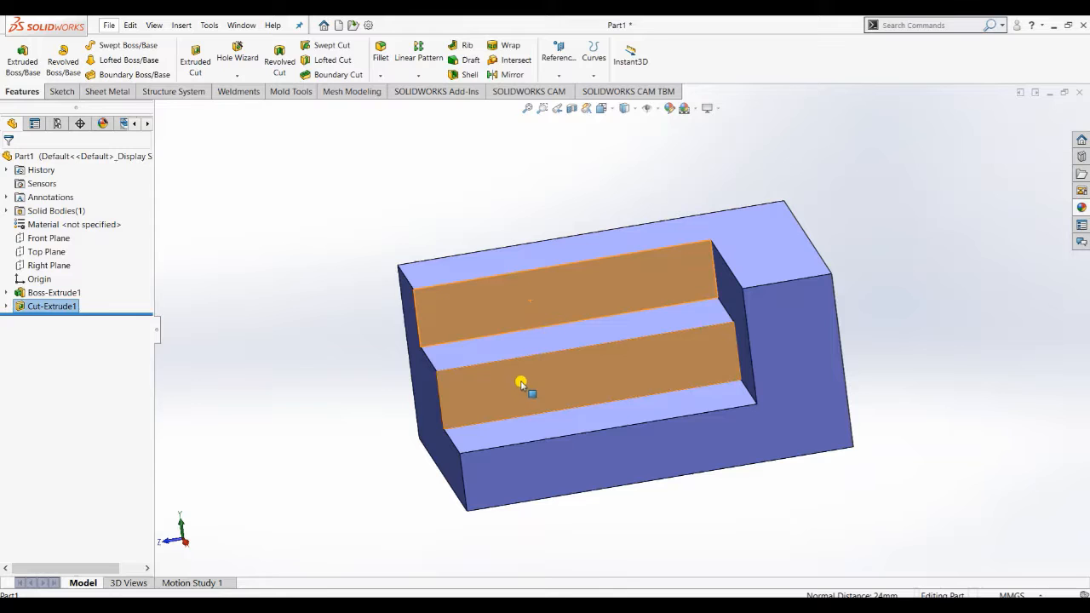
{"action": "left_click", "coordinate": [669, 110]}
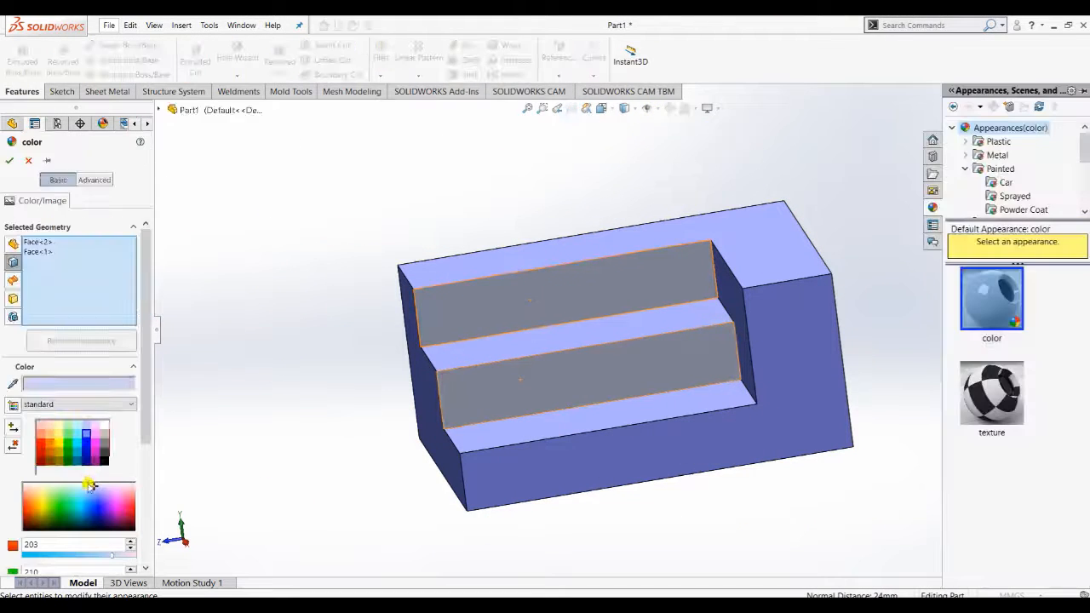
{"action": "left_click", "coordinate": [62, 502]}
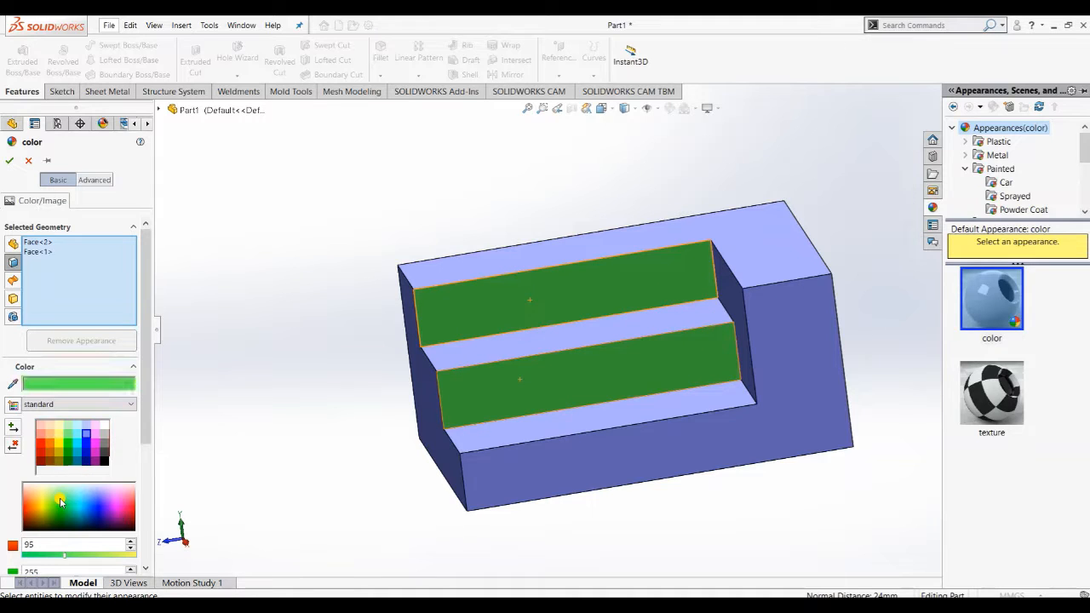
{"action": "left_click", "coordinate": [550, 468]}
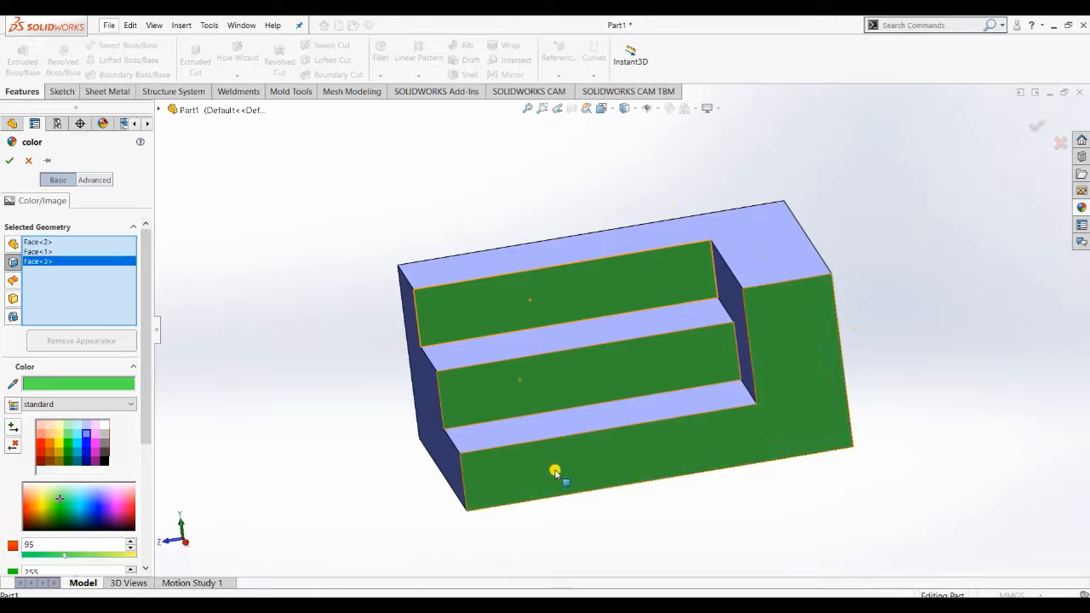
Try red, yellow and magenta colors on the three selected vertical faces.
{"action": "left_click", "coordinate": [45, 449]}
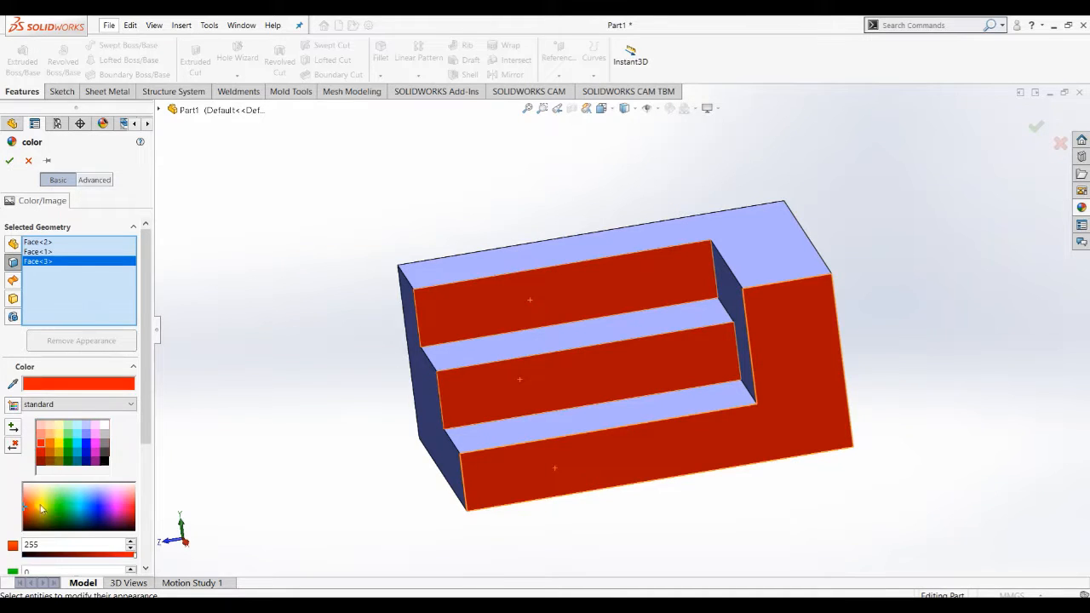
{"action": "left_click", "coordinate": [39, 503]}
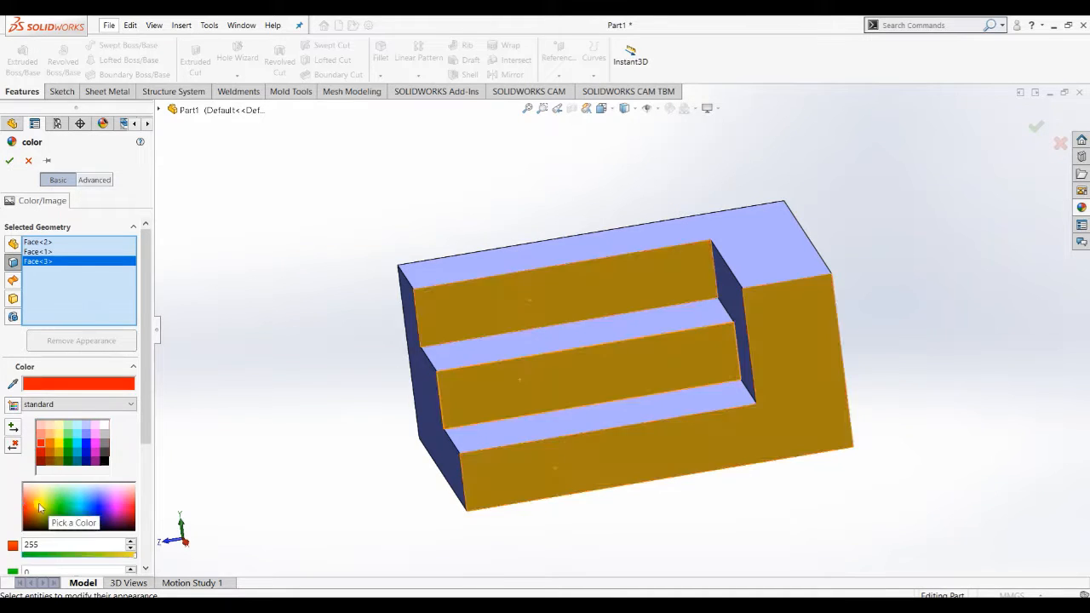
{"action": "left_click", "coordinate": [55, 446]}
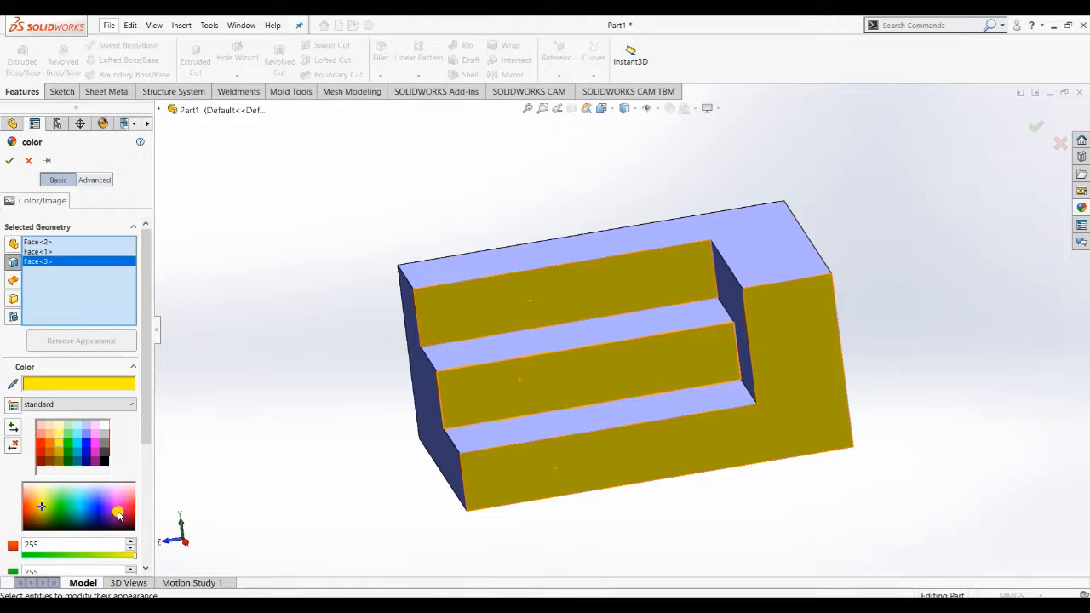
{"action": "left_click", "coordinate": [118, 513]}
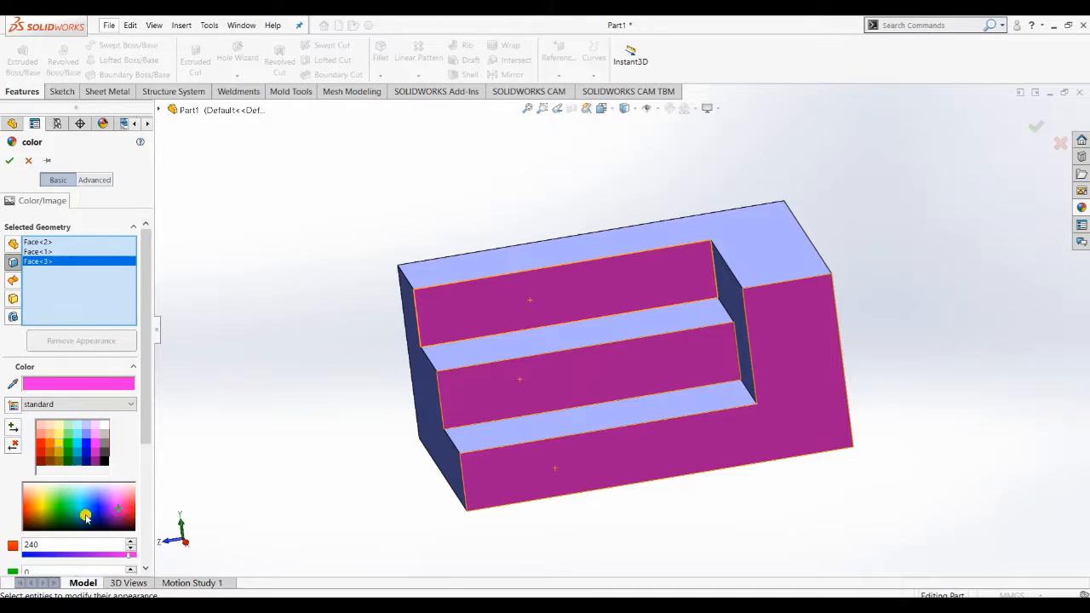
{"action": "left_click", "coordinate": [81, 509]}
Color the three selected vertical faces dark green and accept the appearance.
{"action": "left_click", "coordinate": [58, 509]}
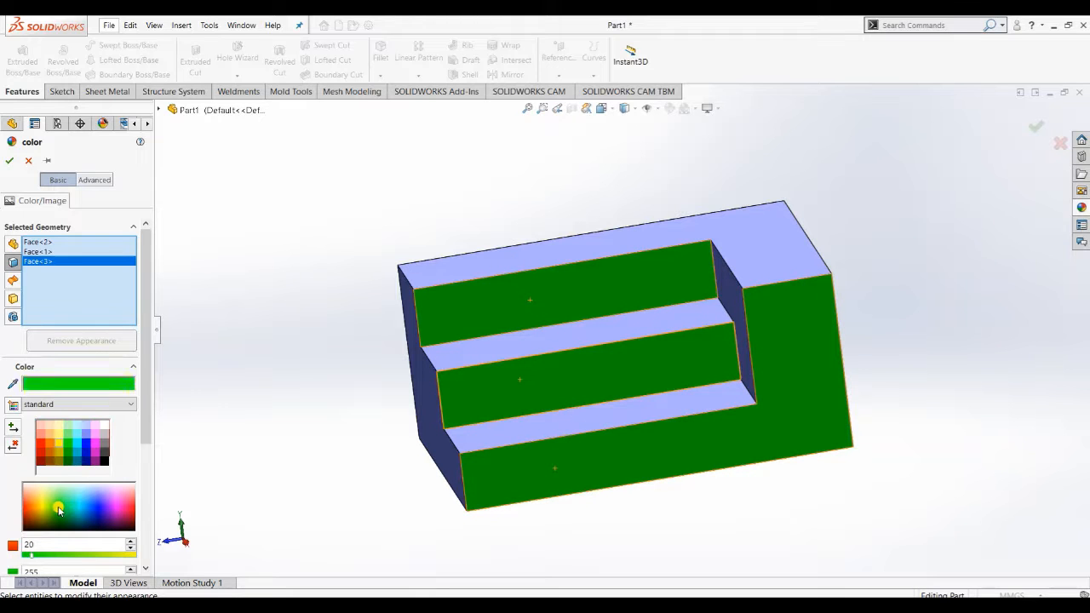
{"action": "left_click", "coordinate": [9, 160]}
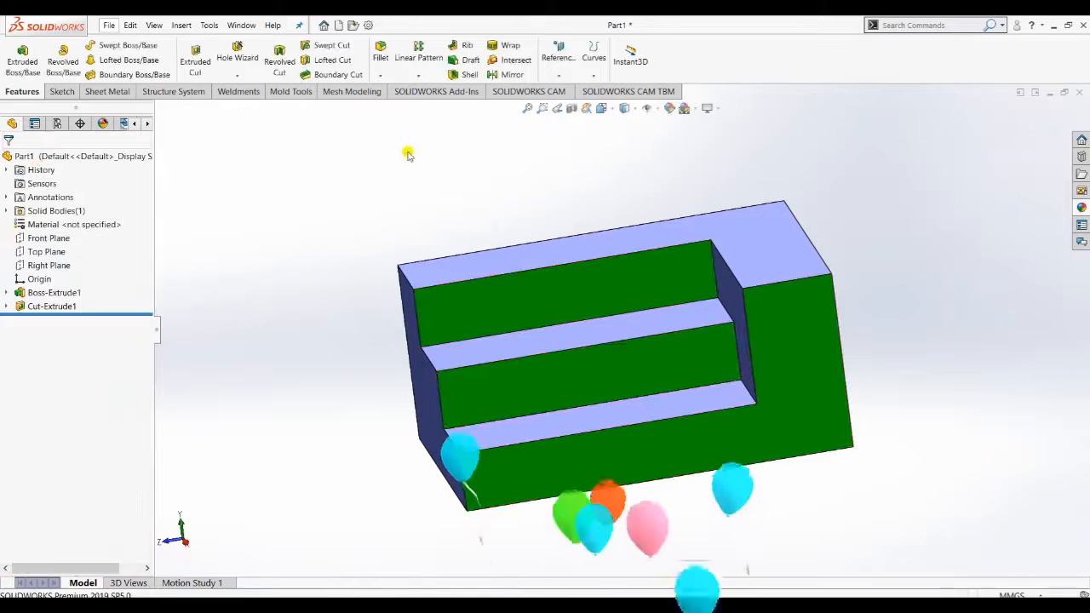
{"action": "middle_click_drag", "start_coordinate": [463, 212], "coordinate": [384, 312]}
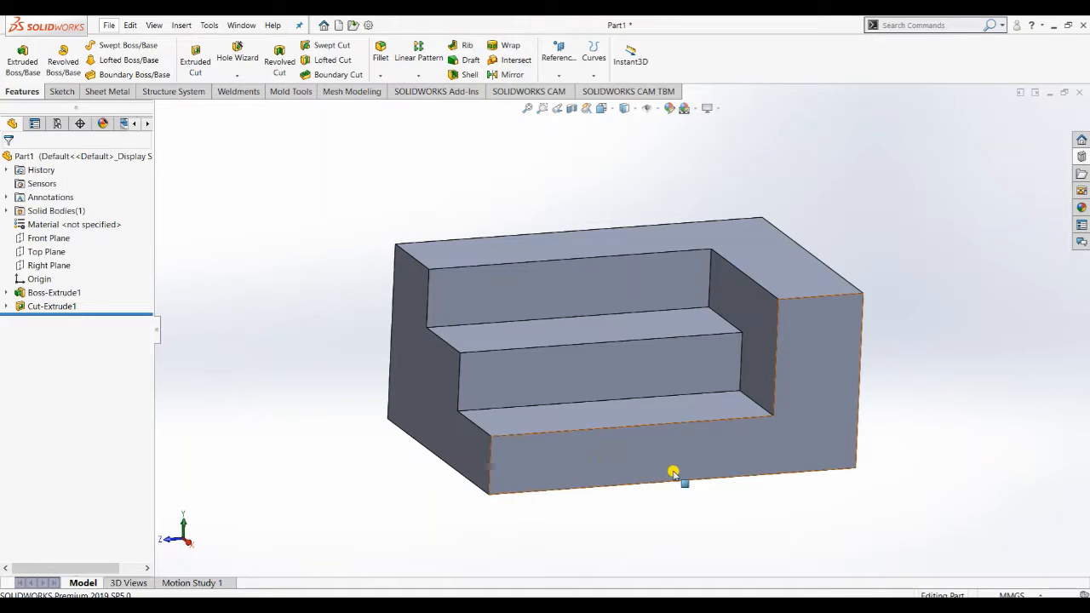
{"action": "middle_click_drag", "start_coordinate": [672, 472], "coordinate": [649, 464]}
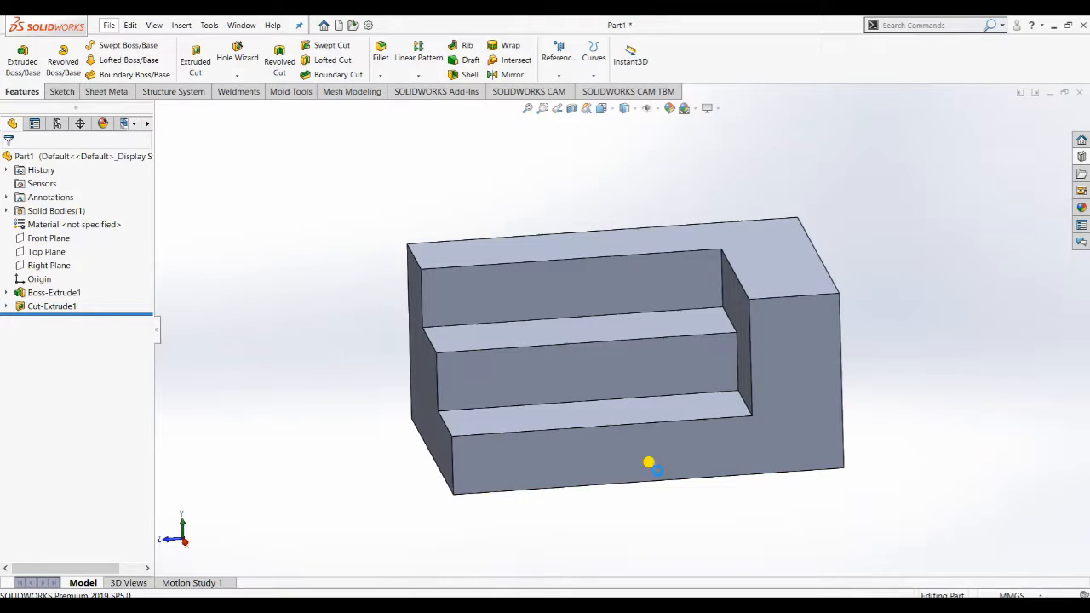